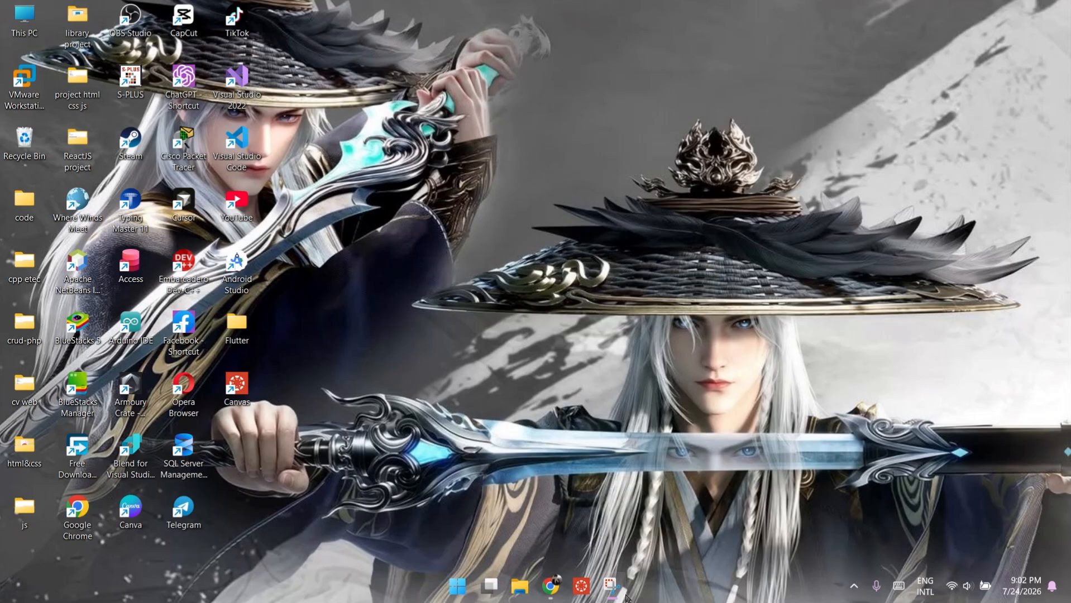
# Step: In Chrome, search 'windows server 2022 download' and open the Microsoft Evaluation Center result
pyautogui.click(551, 585)
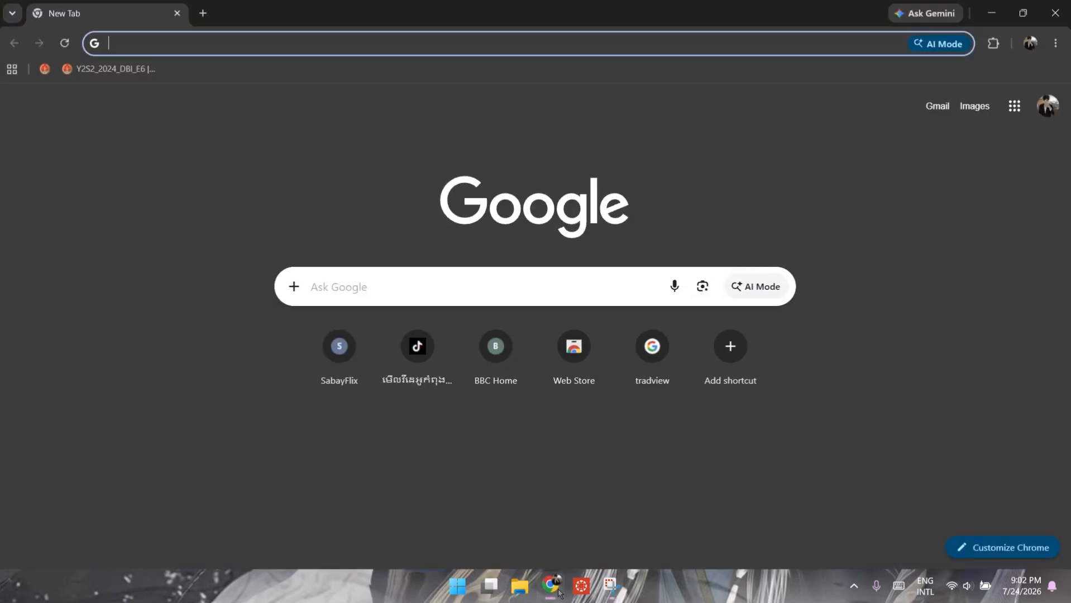
pyautogui.click(493, 287)
pyautogui.write('win')
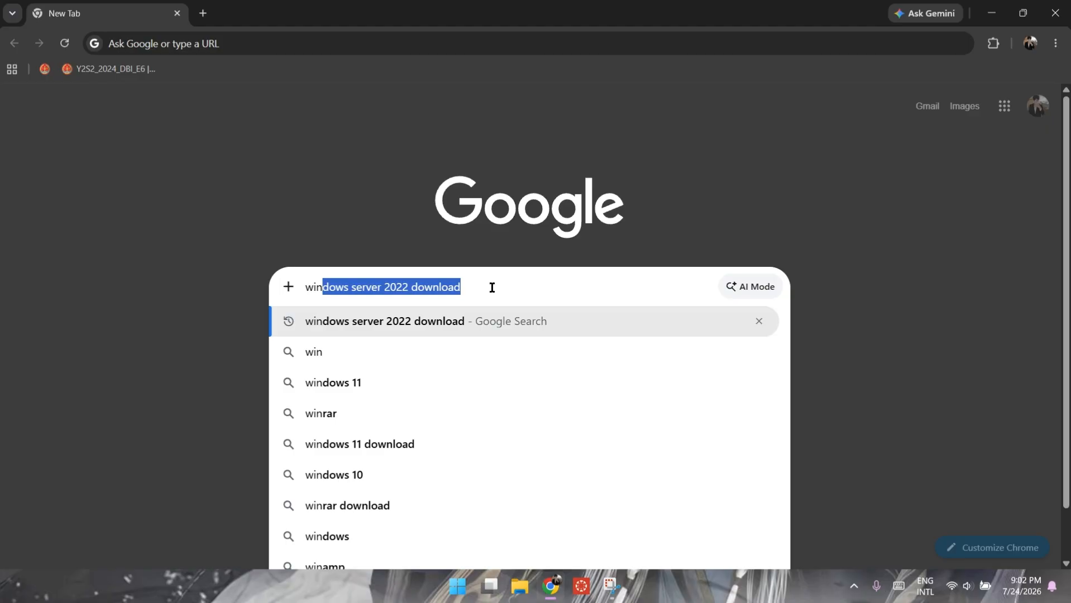
pyautogui.press('Return')
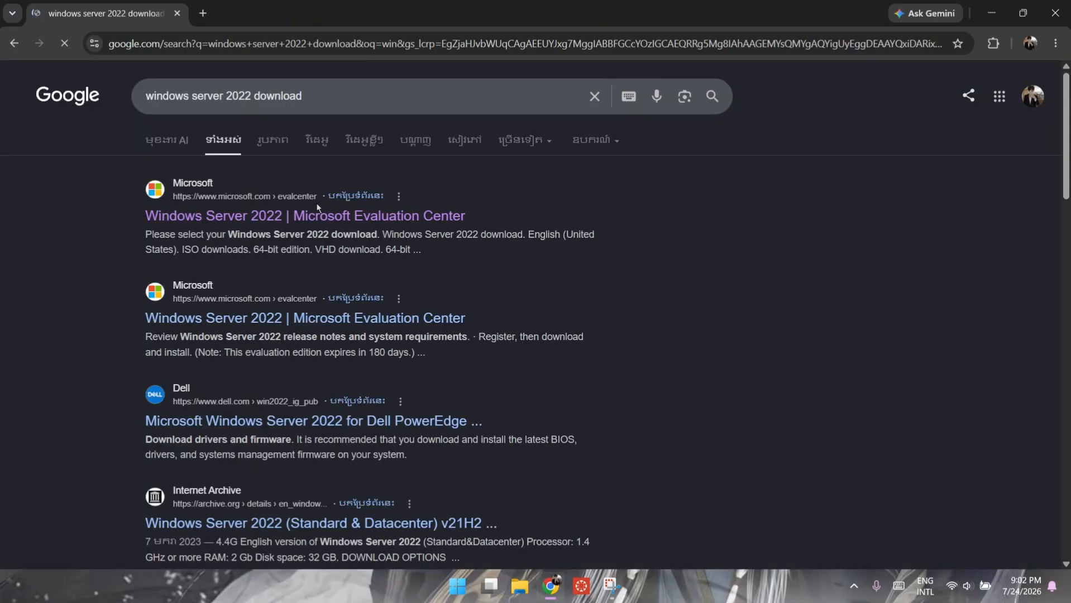
pyautogui.click(251, 218)
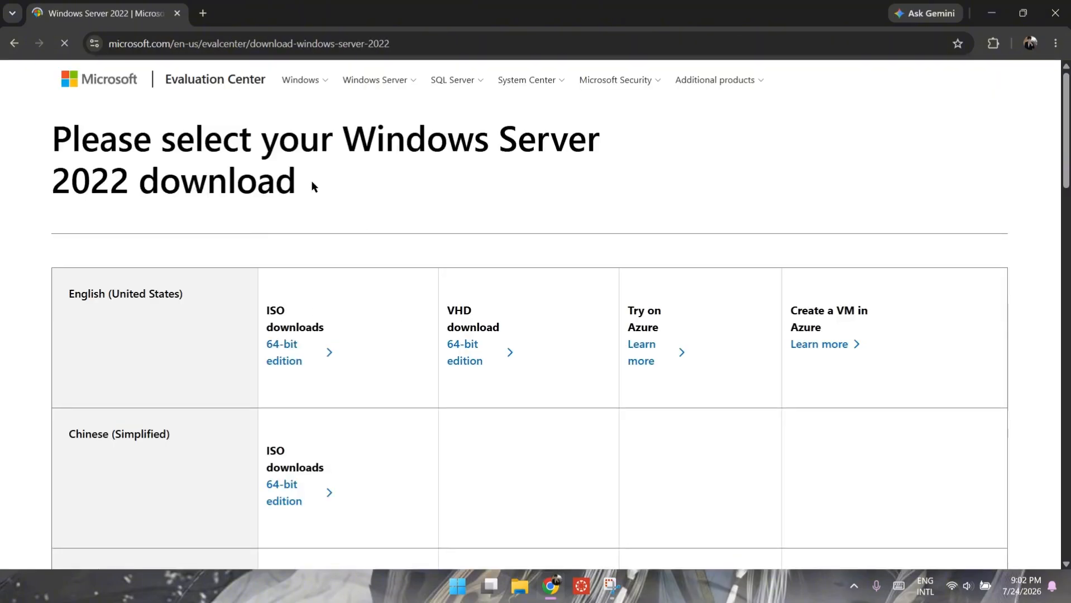
# Step: Start the English 64-bit ISO download, then cancel it from the downloads list
pyautogui.scroll(-10, 313, 185)
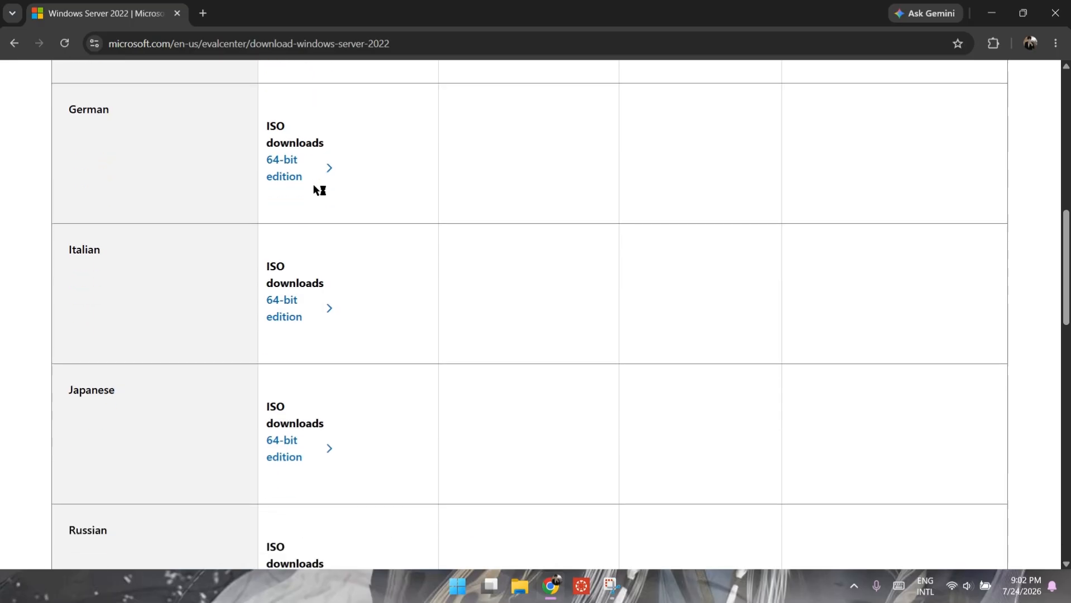
pyautogui.scroll(-10, 315, 190)
pyautogui.scroll(4, 314, 190)
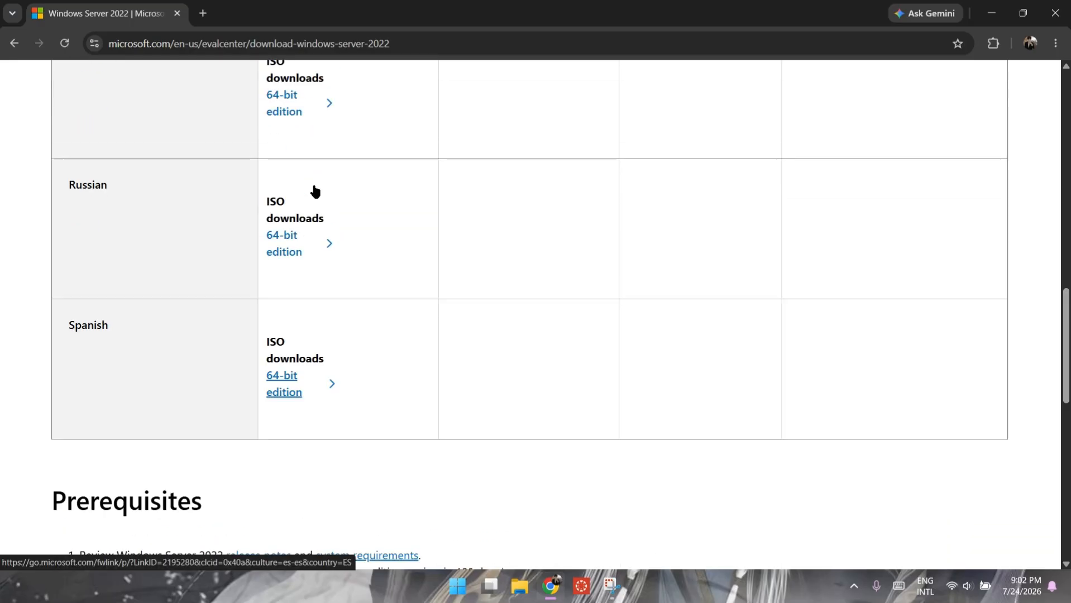
pyautogui.scroll(20, 314, 190)
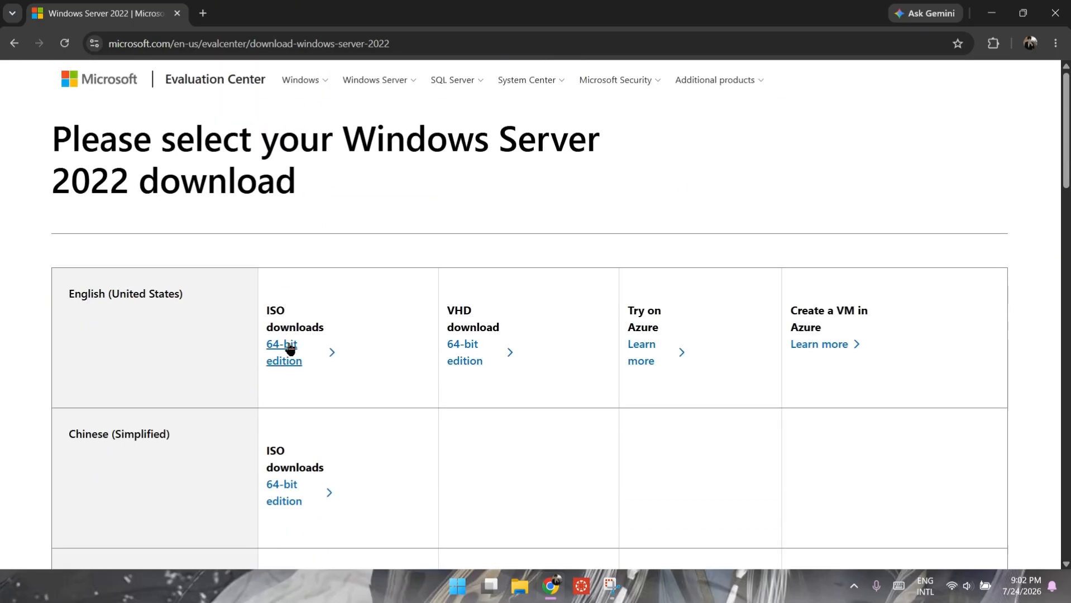
pyautogui.click(287, 353)
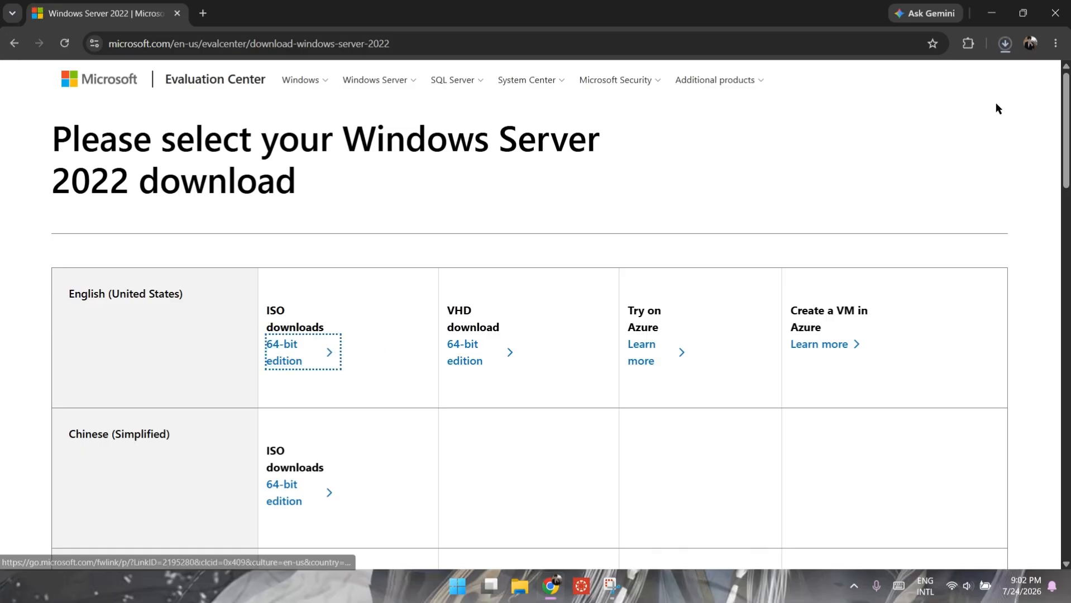
pyautogui.click(1005, 43)
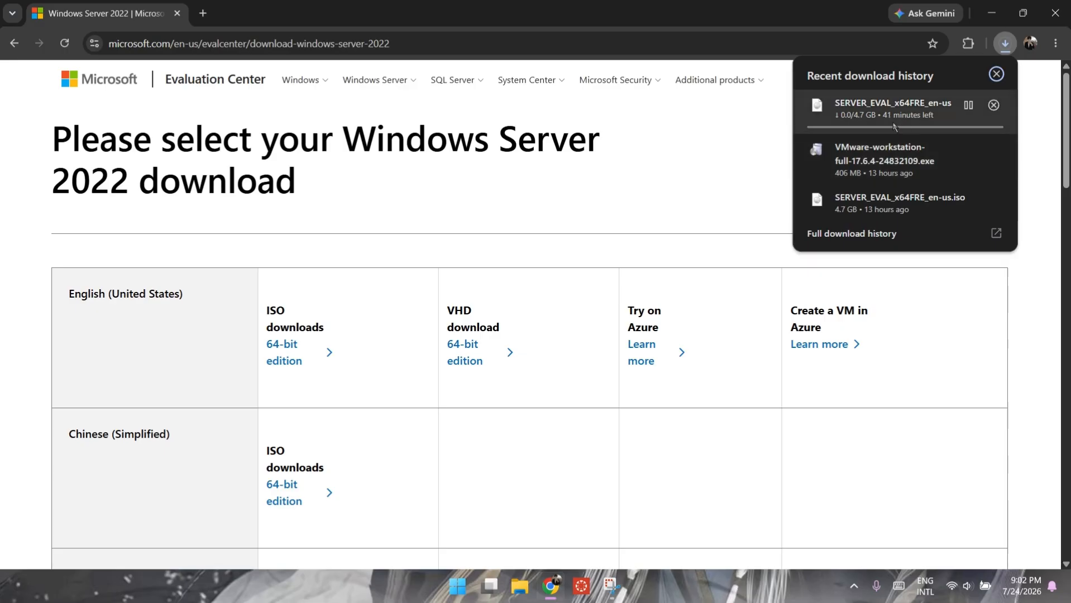
pyautogui.click(994, 106)
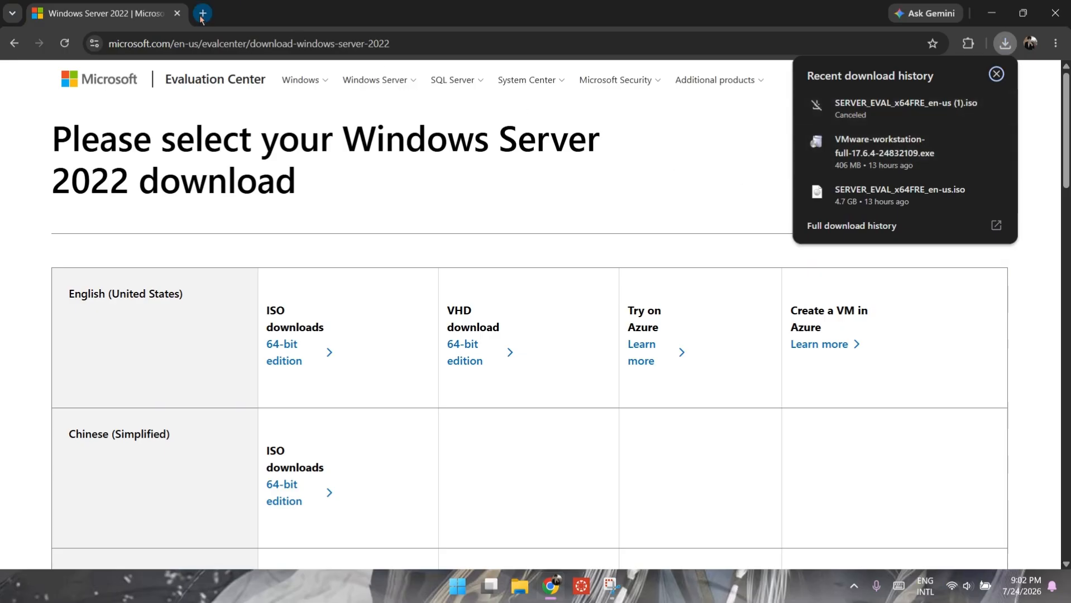
# Step: Replace the address bar contents with a 'vmware workstation download' search
pyautogui.click(213, 36)
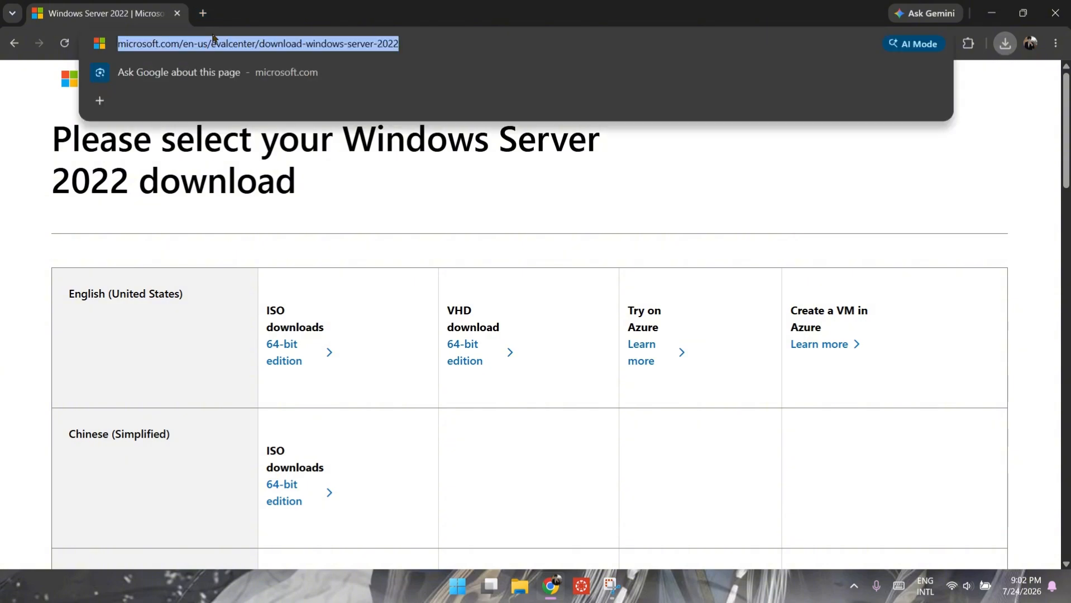
pyautogui.press('BackSpace')
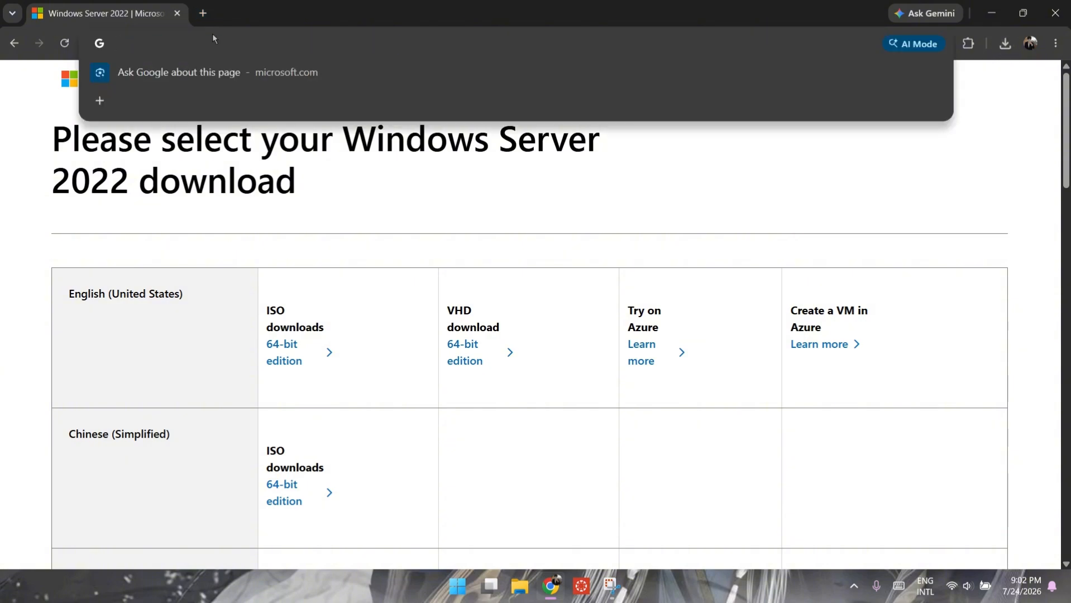
pyautogui.write('v')
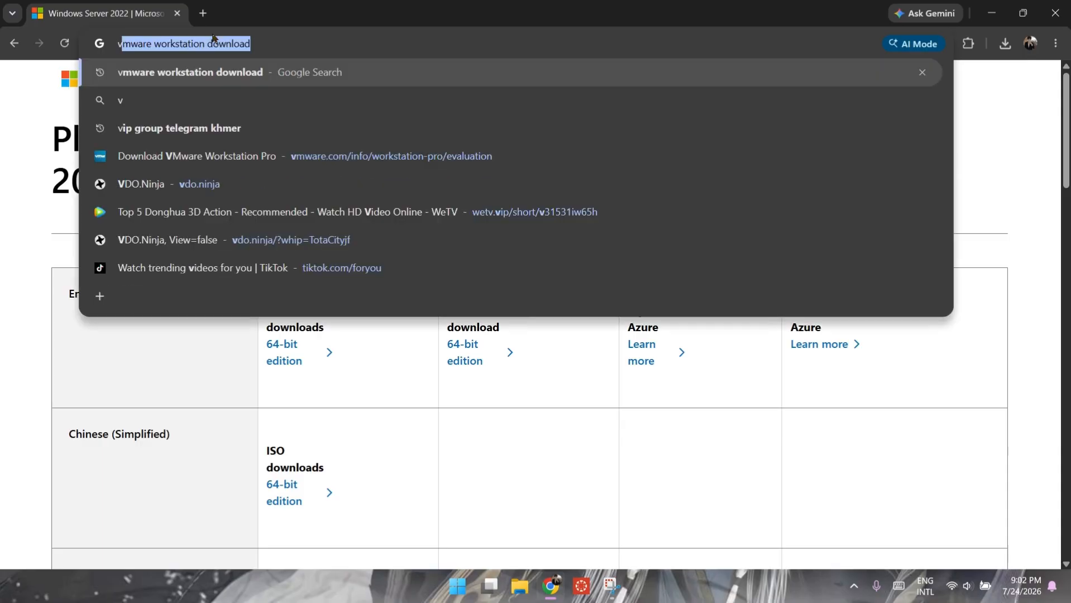
pyautogui.write('m')
pyautogui.press('Right')
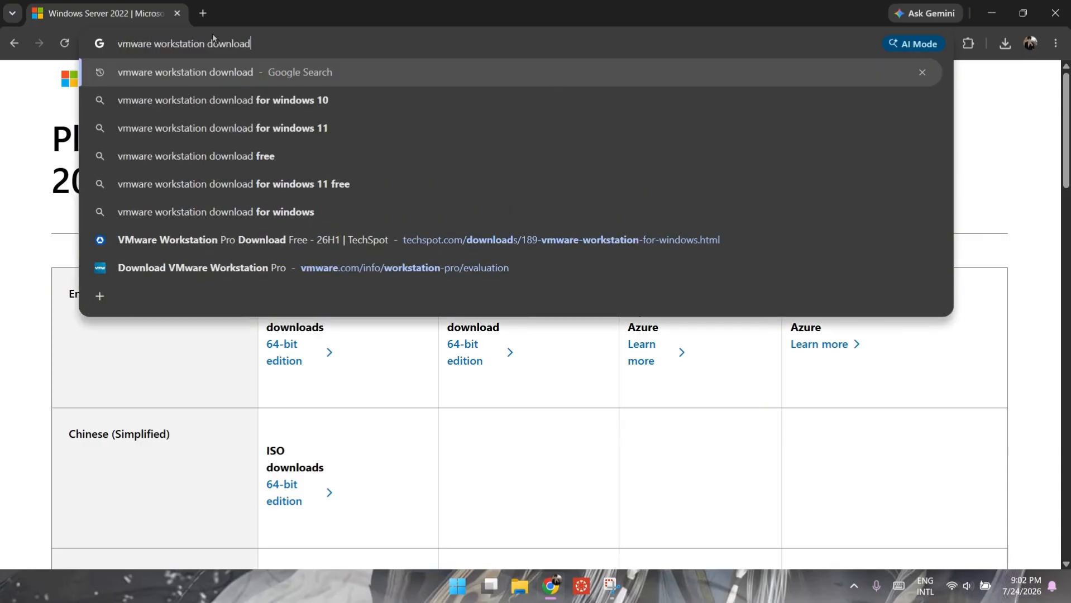
pyautogui.press('Return')
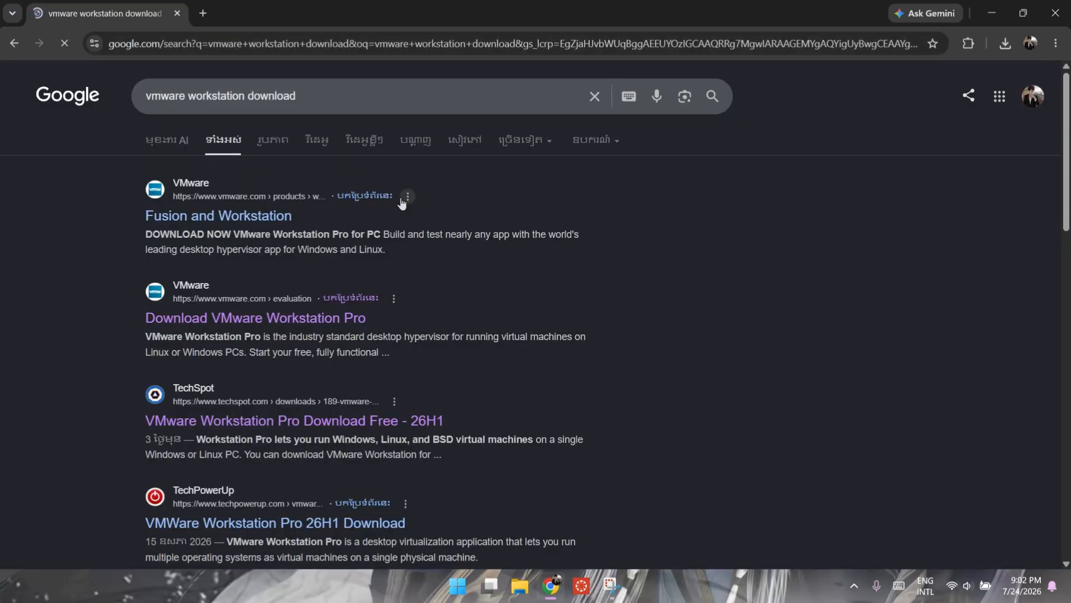
# Step: Open TechSpot's VMware Workstation Pro page and scroll to its download options
pyautogui.scroll(-1, 558, 335)
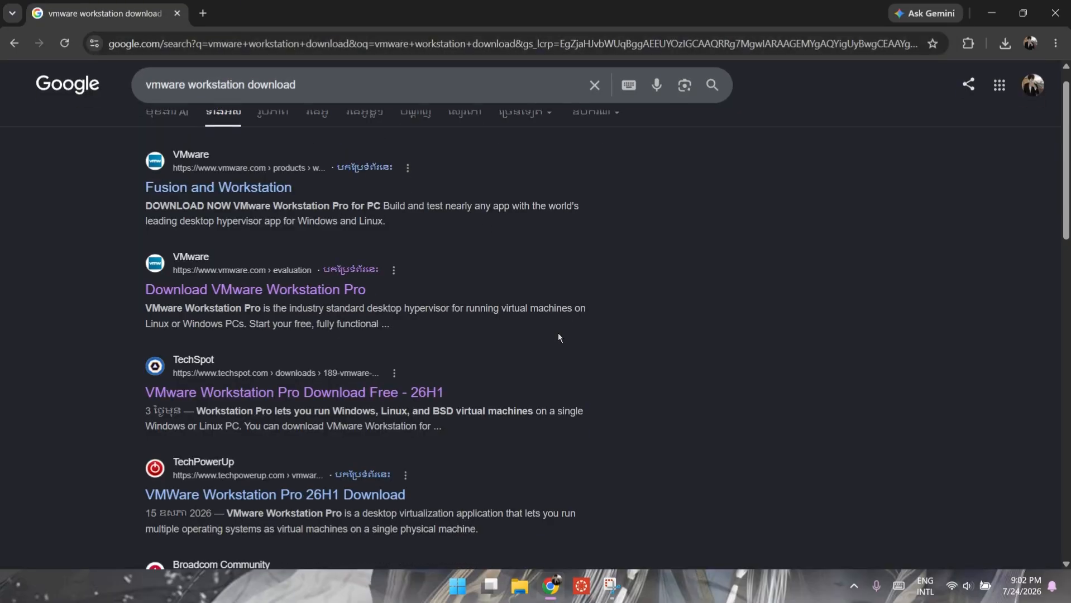
pyautogui.click(300, 394)
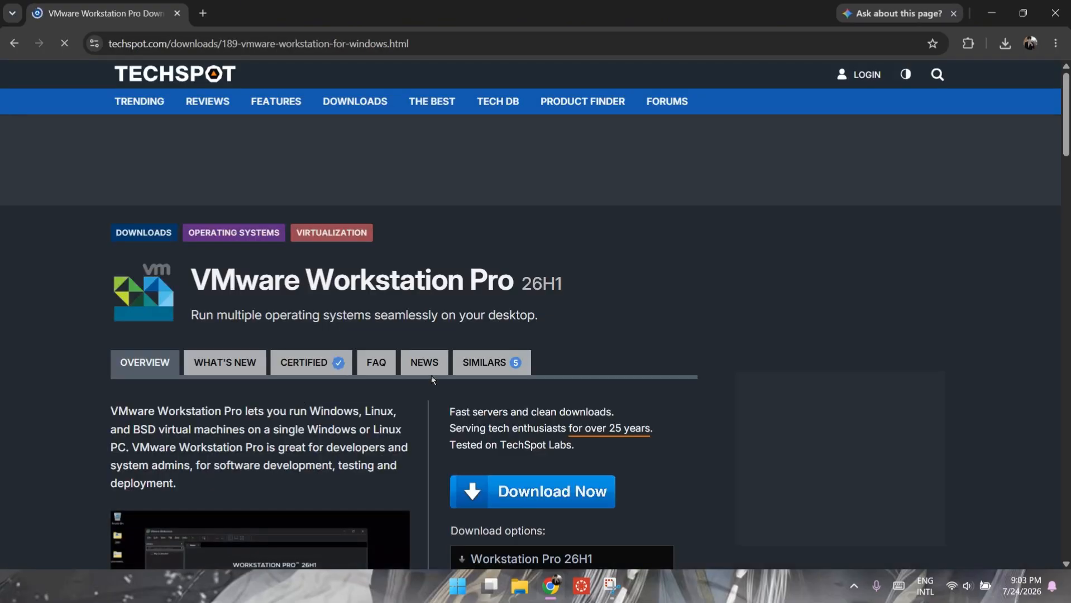
pyautogui.scroll(-2, 430, 378)
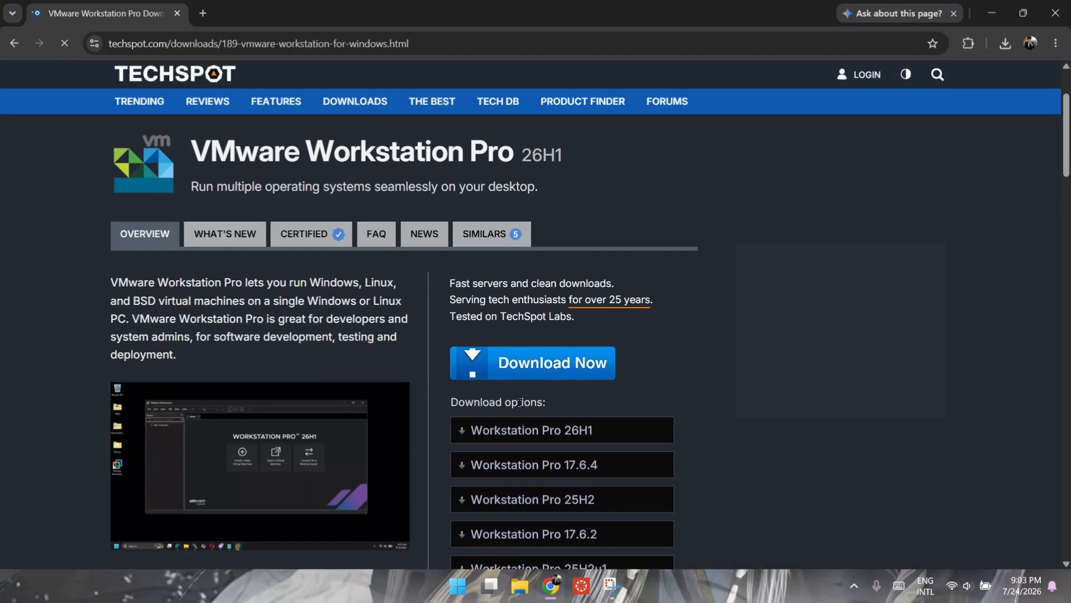
pyautogui.scroll(-1, 572, 468)
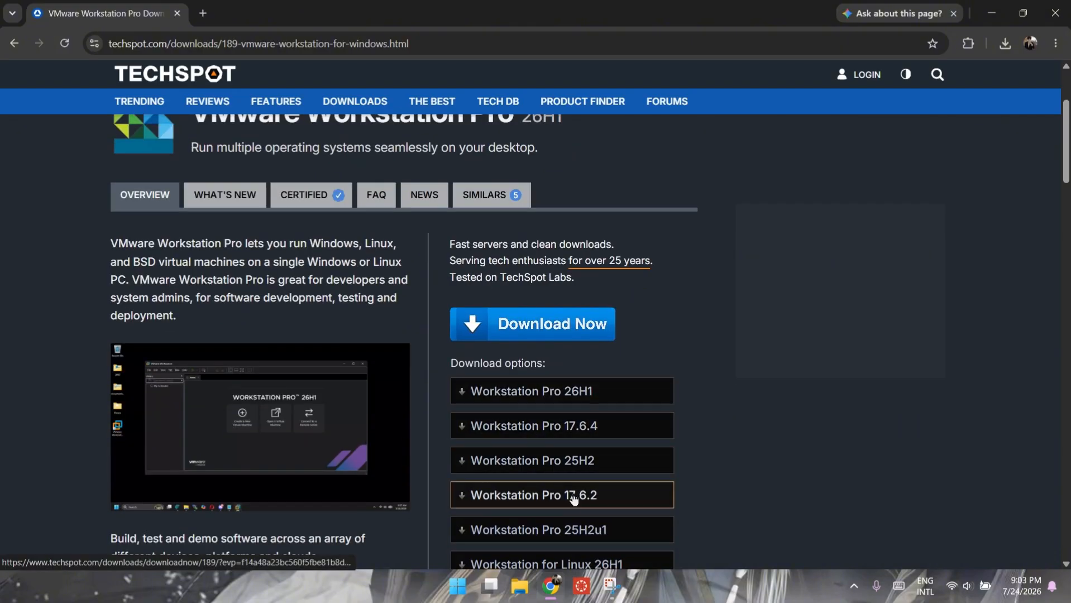
# Step: Start the Workstation Pro 17.6.4 download, dismiss the ad, cancel the download, and close Chrome
pyautogui.click(548, 428)
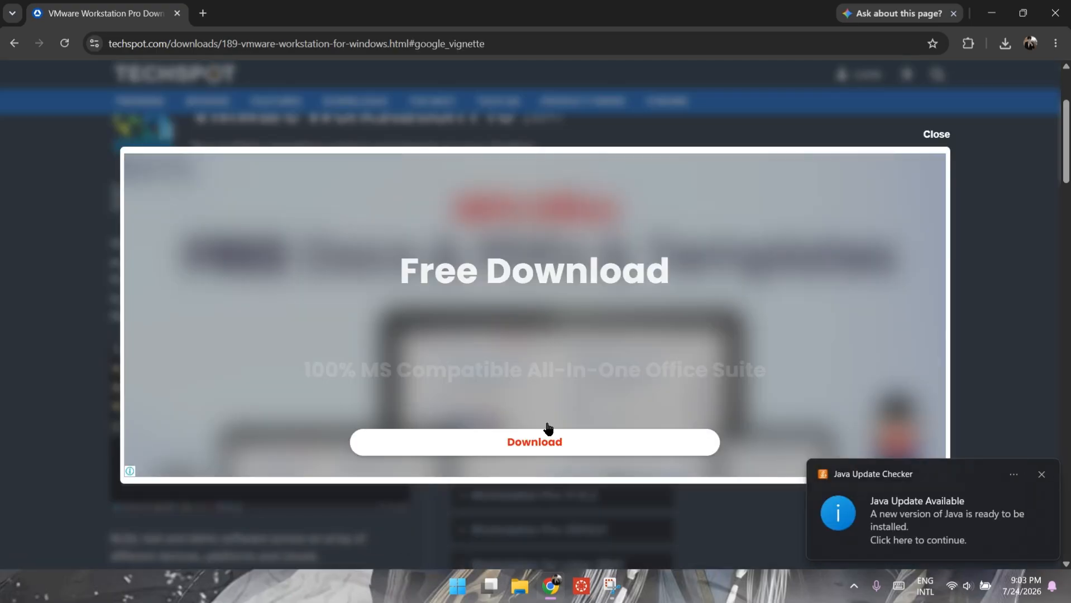
pyautogui.click(940, 133)
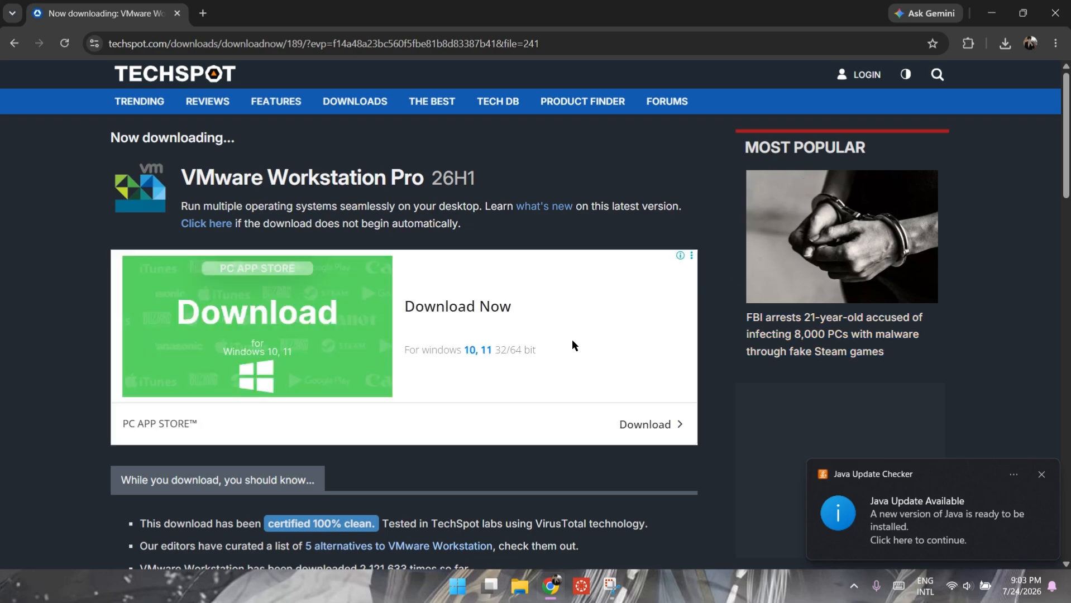
pyautogui.scroll(-5, 479, 484)
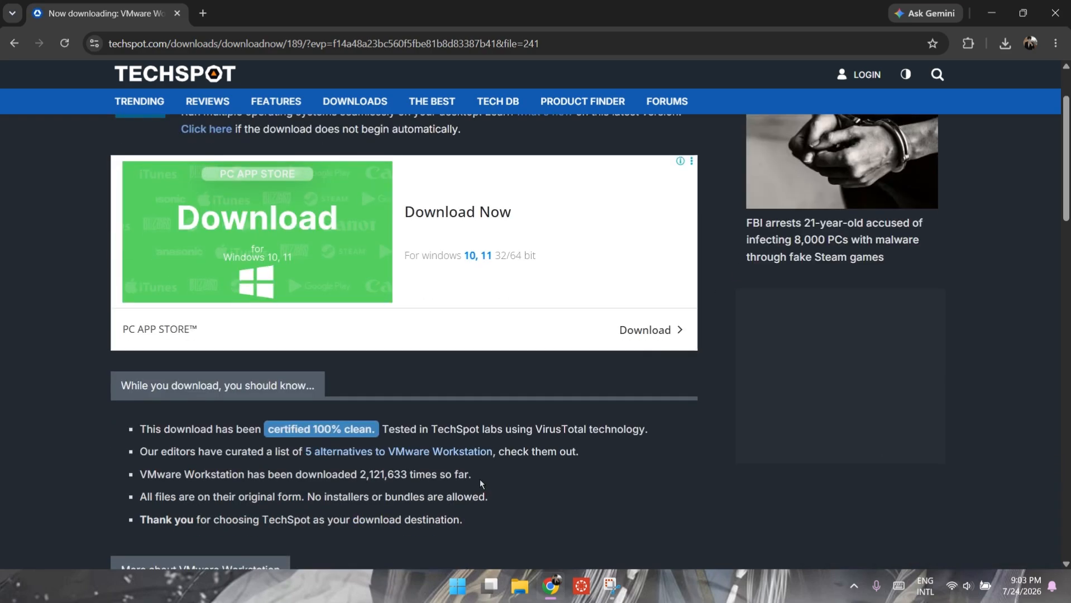
pyautogui.scroll(5, 479, 480)
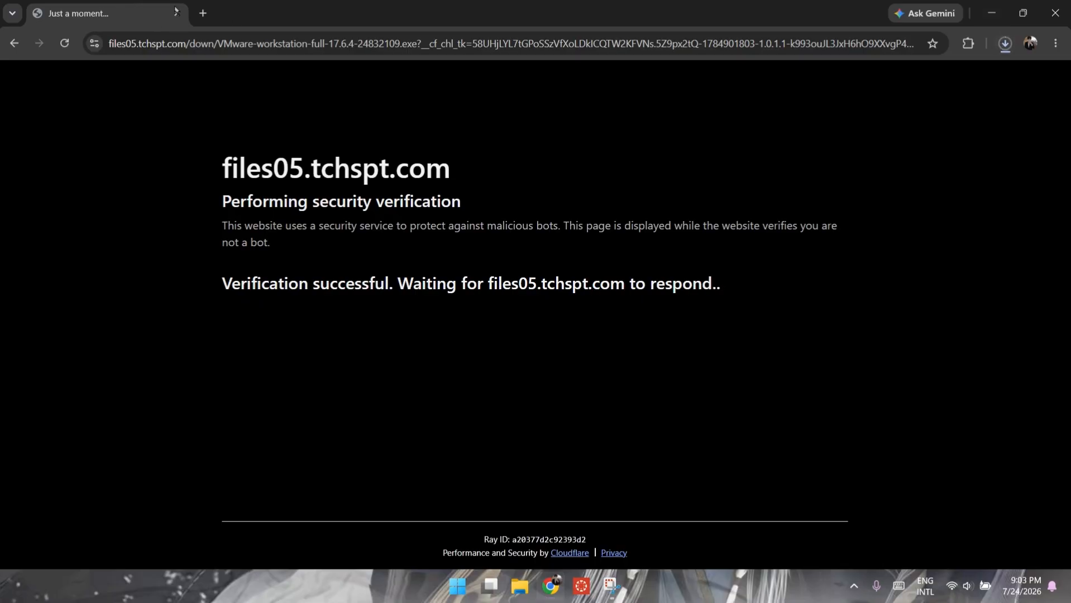
pyautogui.click(1004, 42)
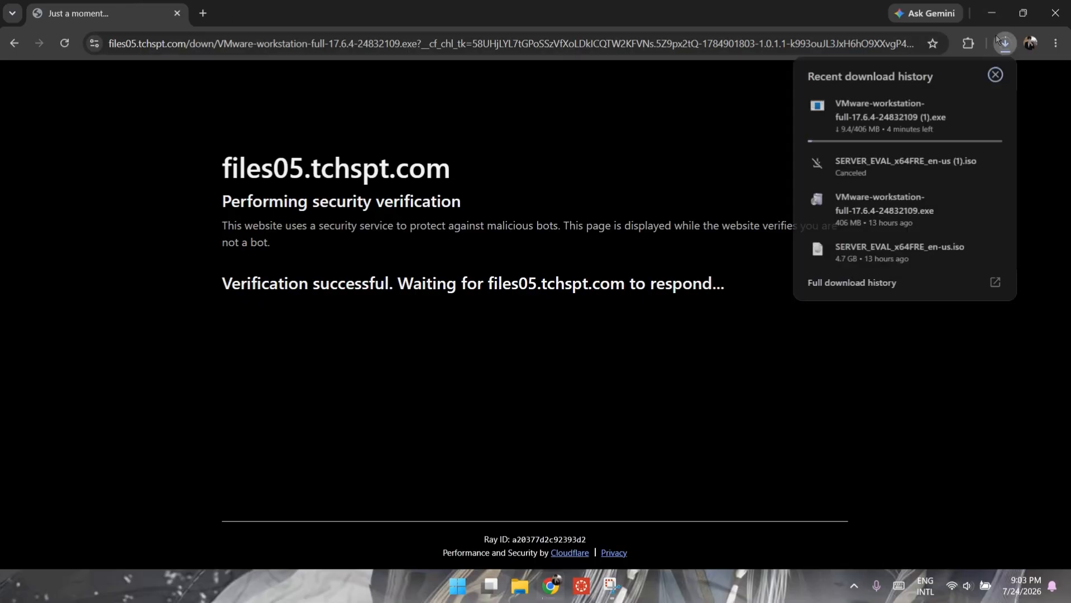
pyautogui.click(994, 106)
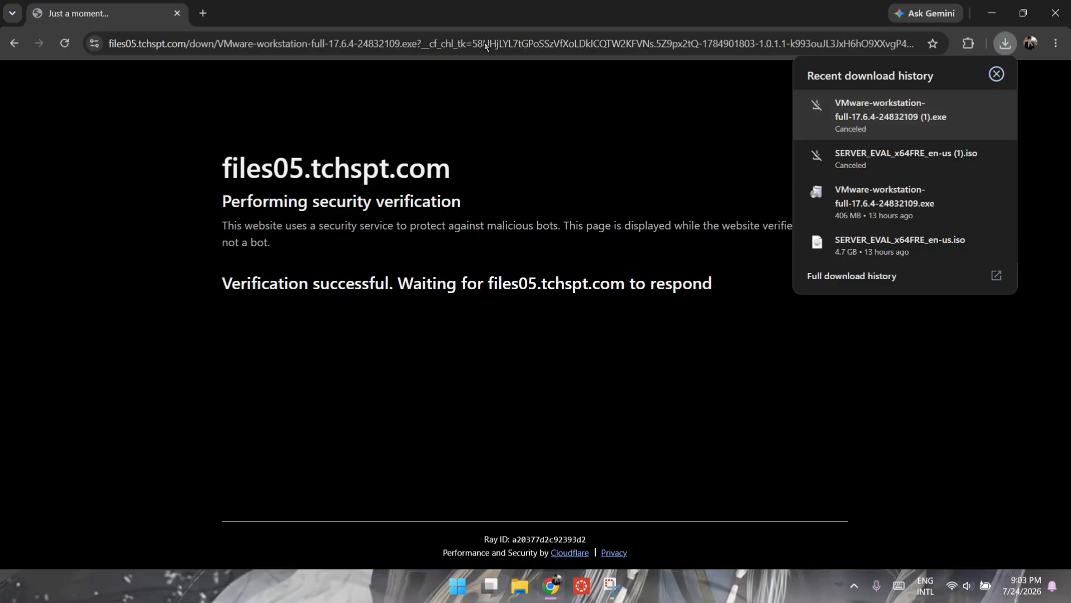
pyautogui.click(177, 13)
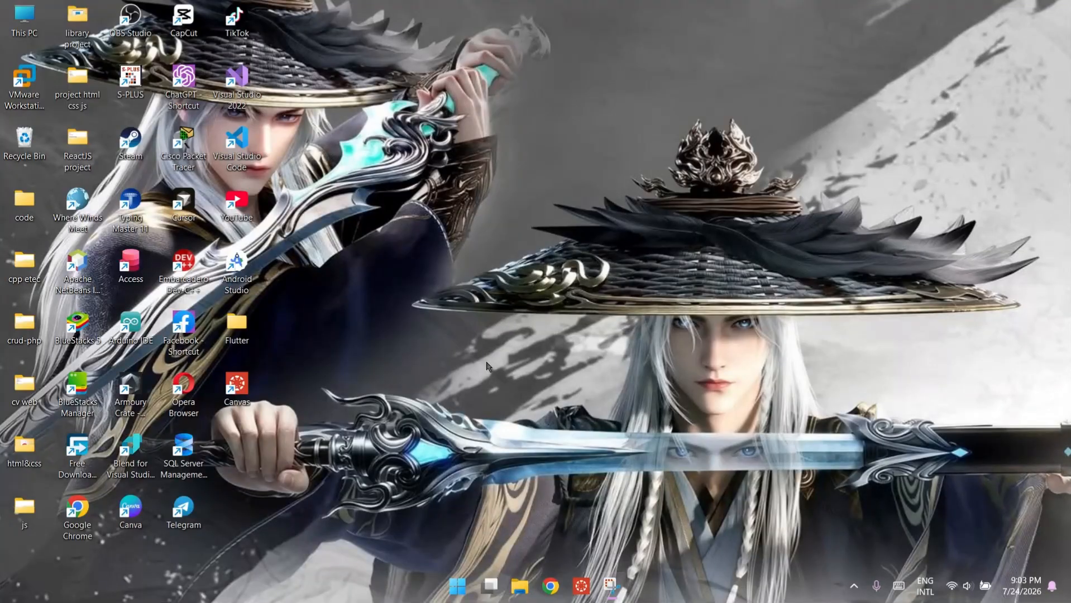
# Step: Check the Downloads folder for the SERVER_EVAL ISO and 17.6.4 installer, then close the window
pyautogui.click(525, 597)
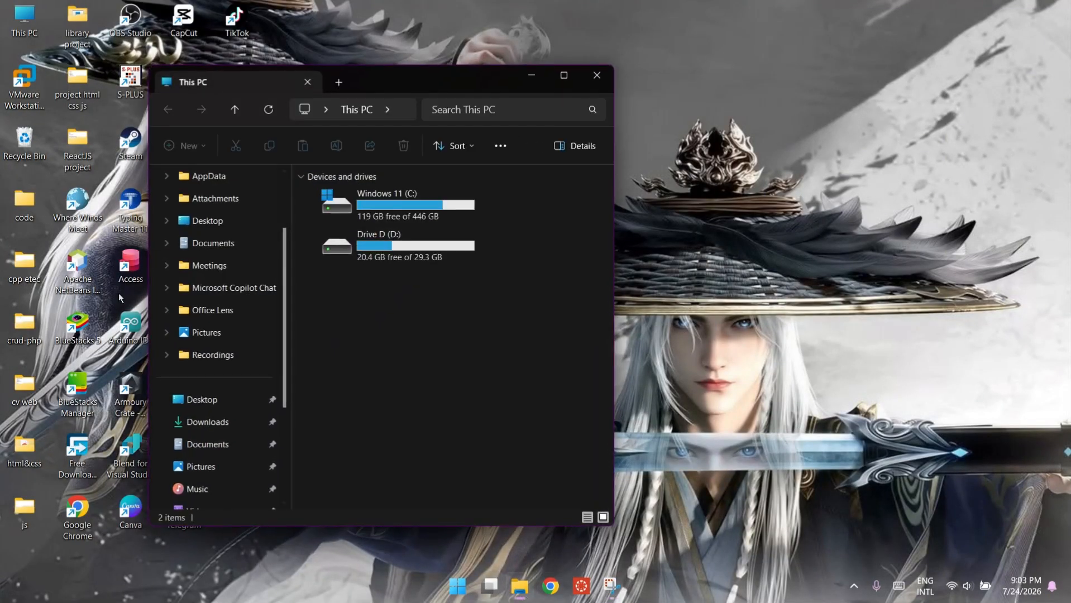
pyautogui.click(227, 422)
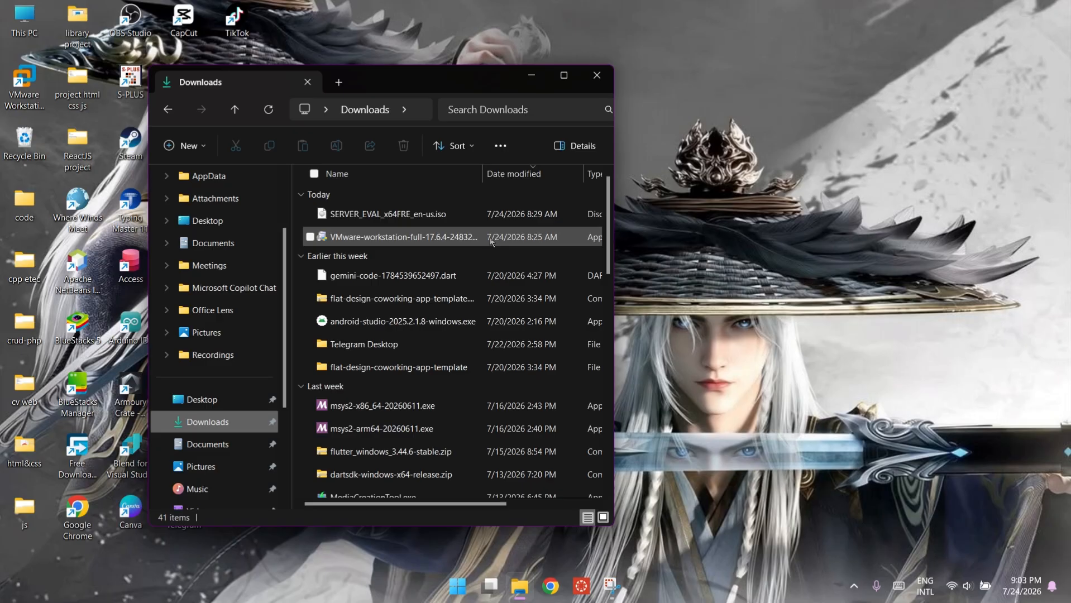
pyautogui.click(595, 75)
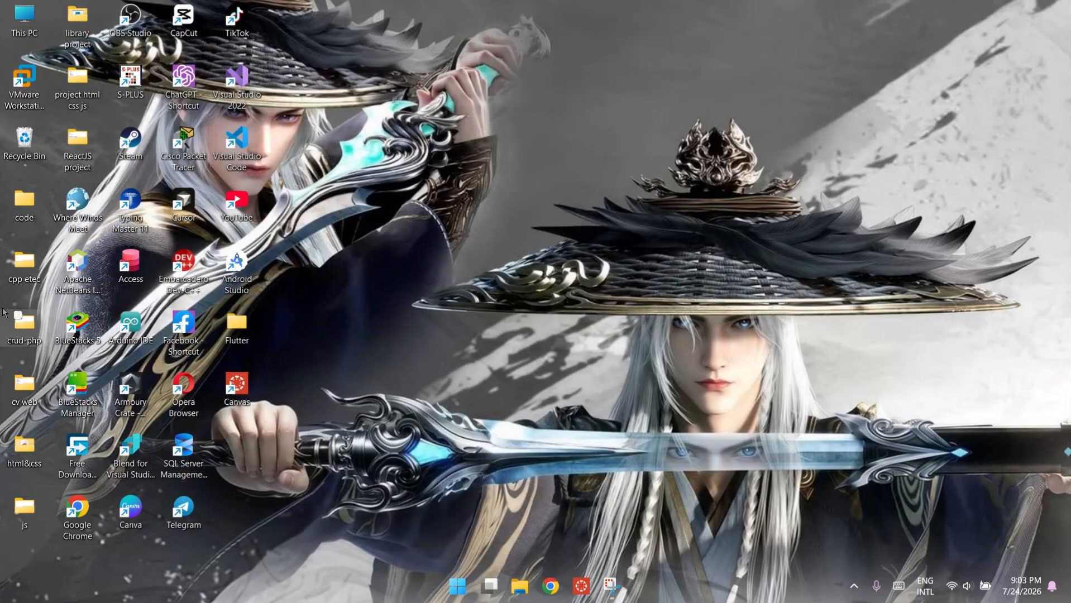
# Step: Launch VMware Workstation Pro from its desktop shortcut and start the New Virtual Machine Wizard
pyautogui.click(36, 91)
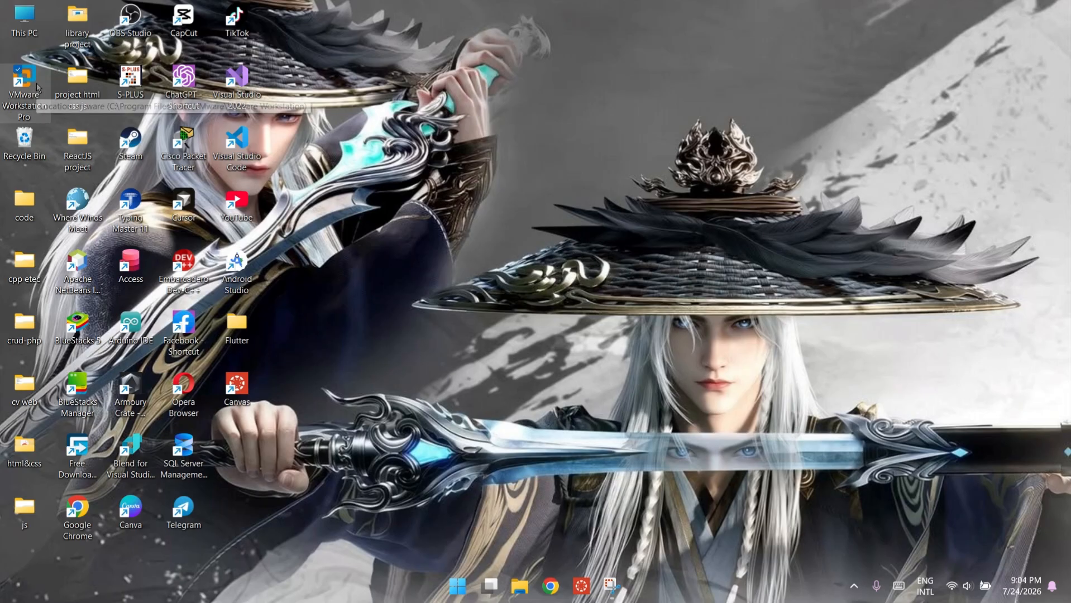
pyautogui.doubleClick(34, 85)
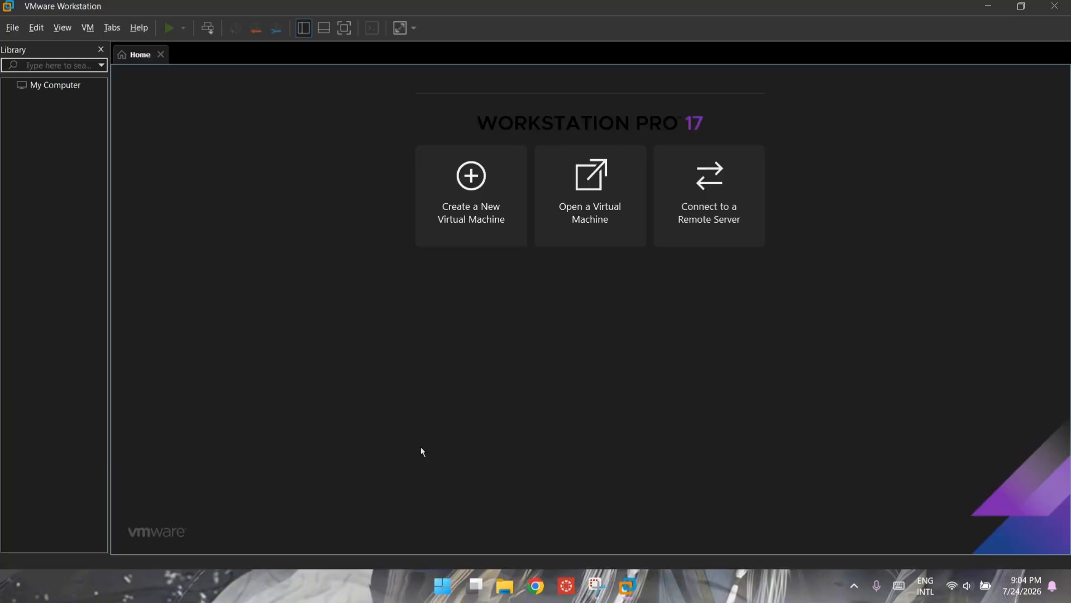
pyautogui.click(470, 187)
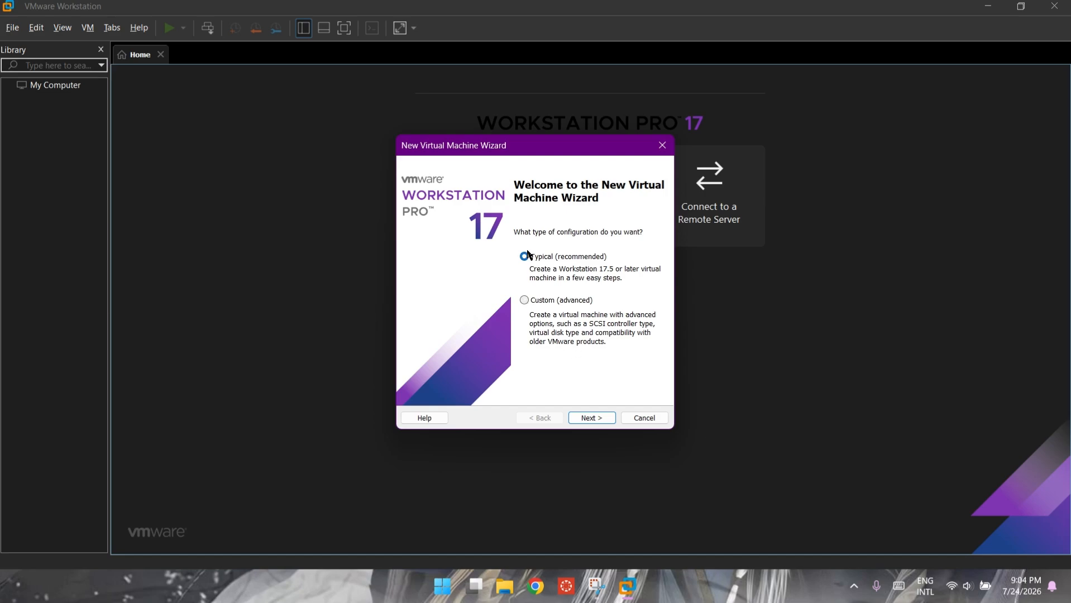
# Step: Keep the typical configuration and choose Windows Server 2022 as the guest OS version
pyautogui.click(594, 418)
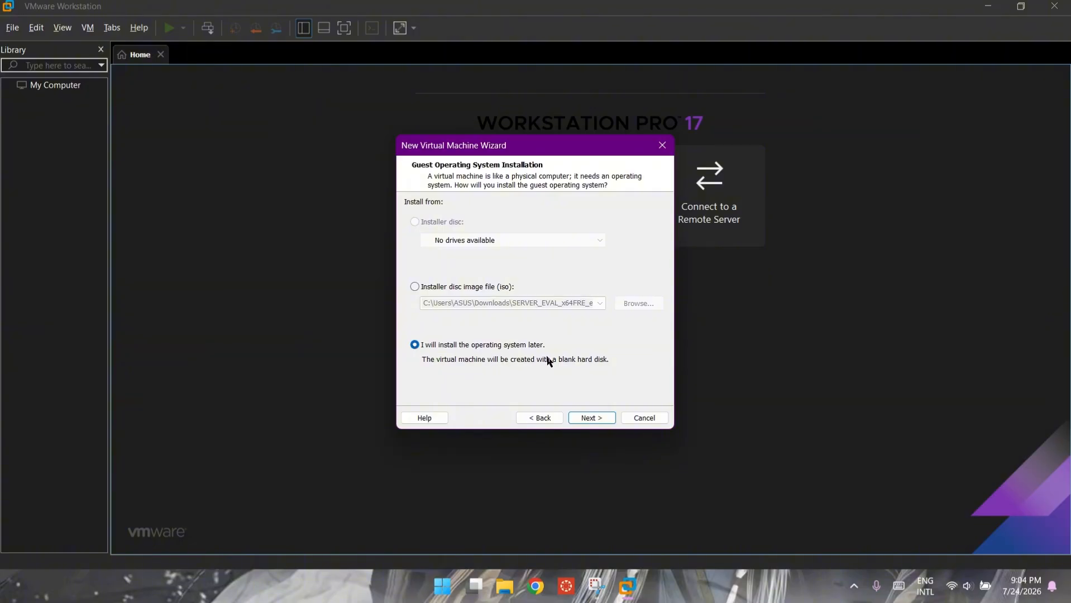
pyautogui.click(590, 418)
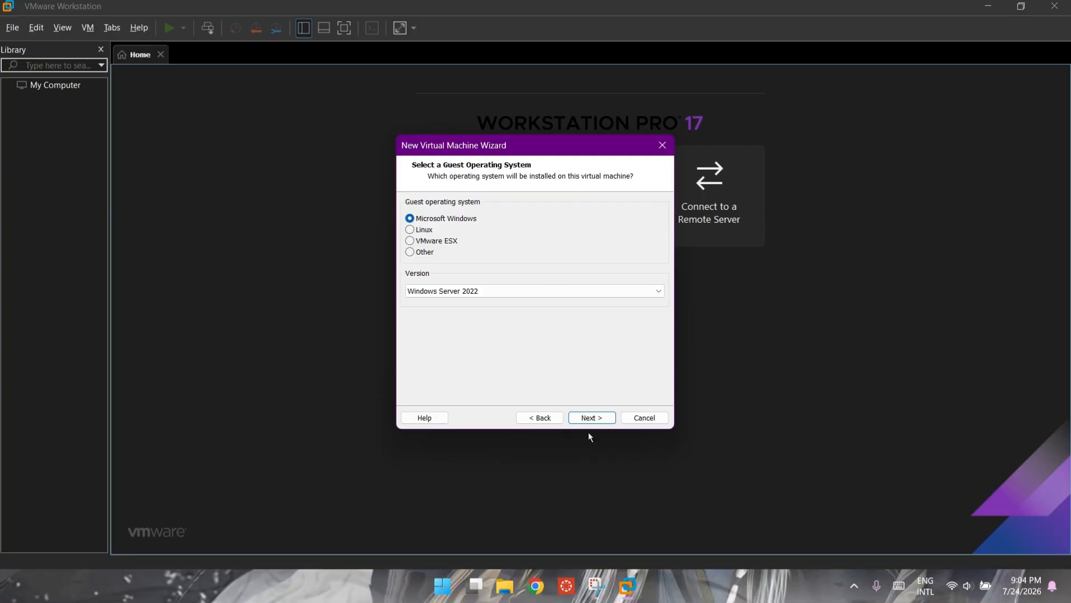
pyautogui.click(654, 292)
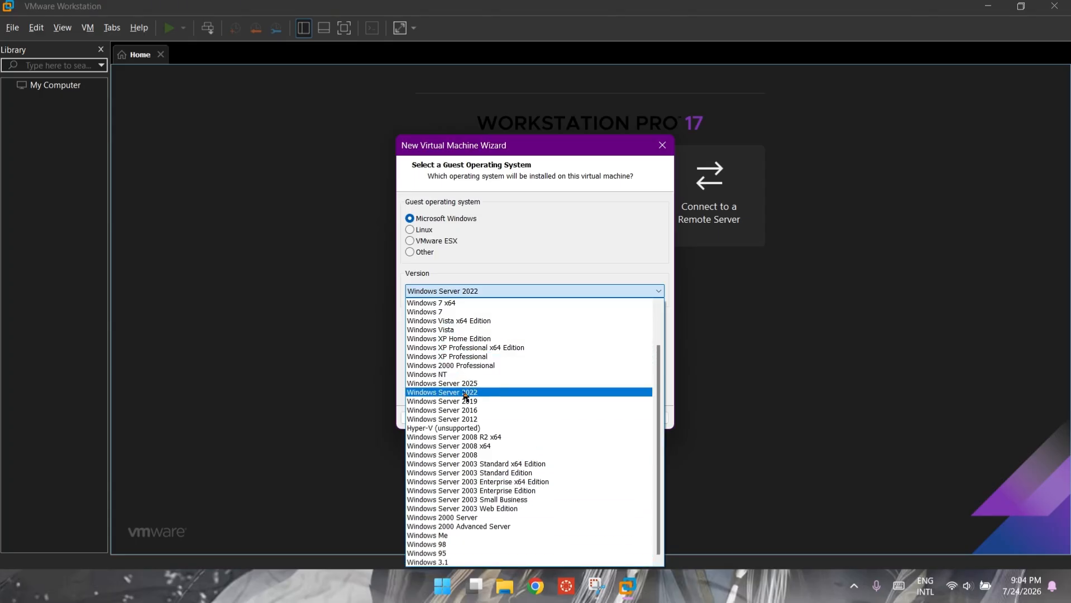
pyautogui.click(463, 393)
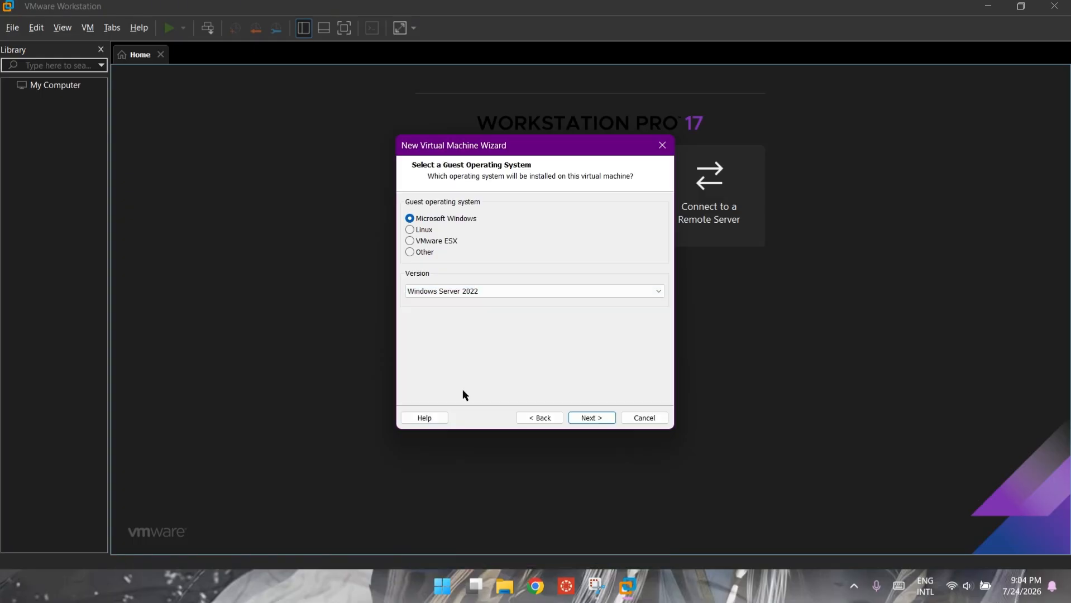
# Step: Name the VM WIN2022(DEMO) after the name WIN2022 fails because its path already exists
pyautogui.click(594, 417)
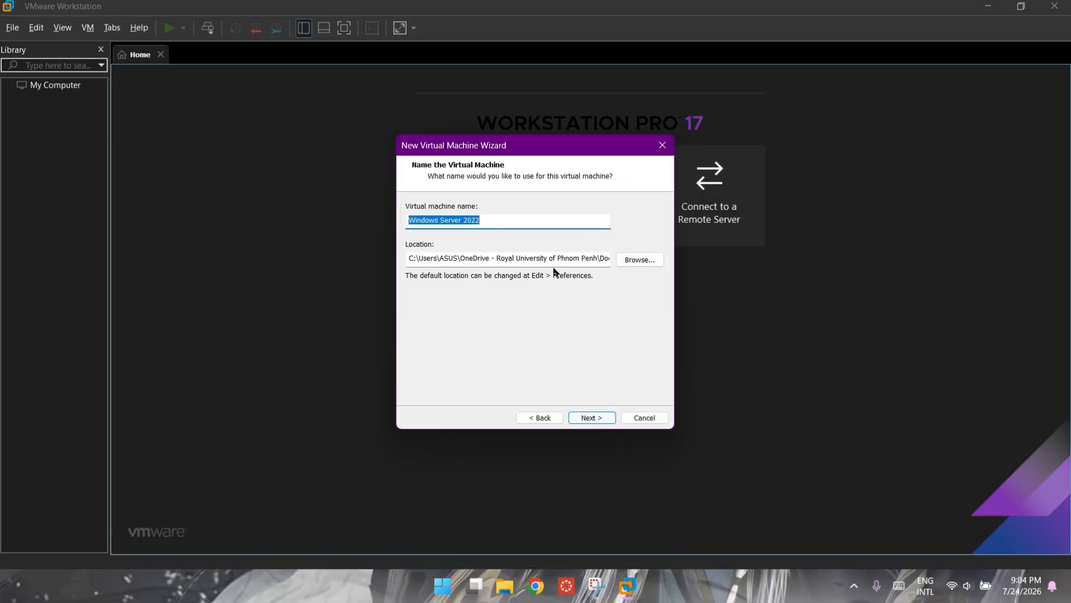
pyautogui.press('BackSpace')
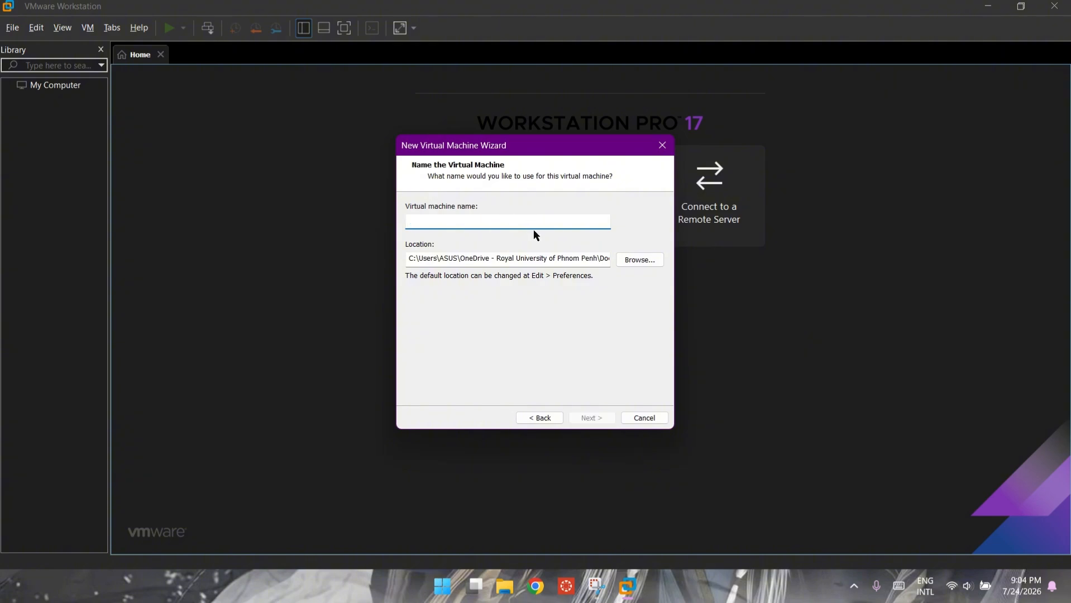
pyautogui.write('WIN2022')
pyautogui.click(595, 419)
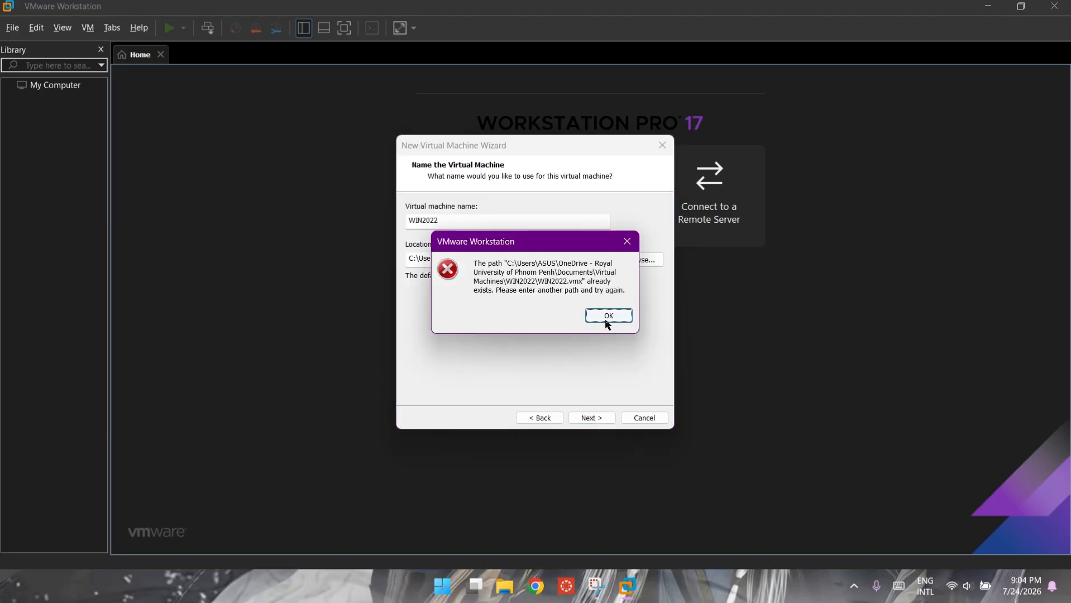
pyautogui.click(607, 315)
pyautogui.click(592, 418)
pyautogui.click(611, 321)
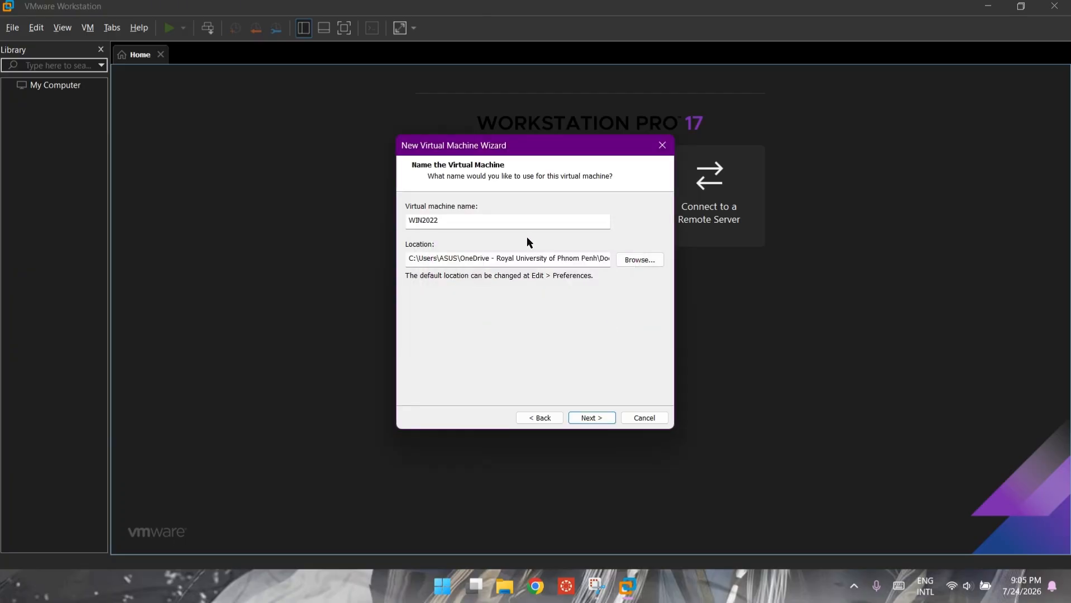
pyautogui.click(489, 218)
pyautogui.write('(DEMO')
# Step: Set a 60 GB maximum disk stored as a single file and review the Ready to Create summary
pyautogui.click(590, 419)
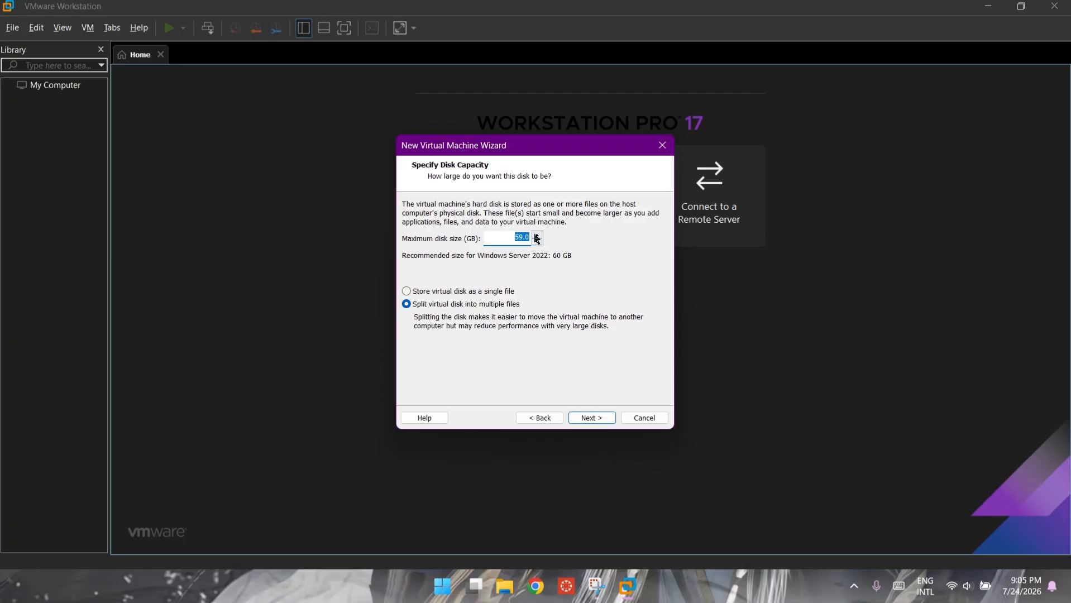
pyautogui.click(537, 235)
pyautogui.click(404, 293)
pyautogui.click(605, 420)
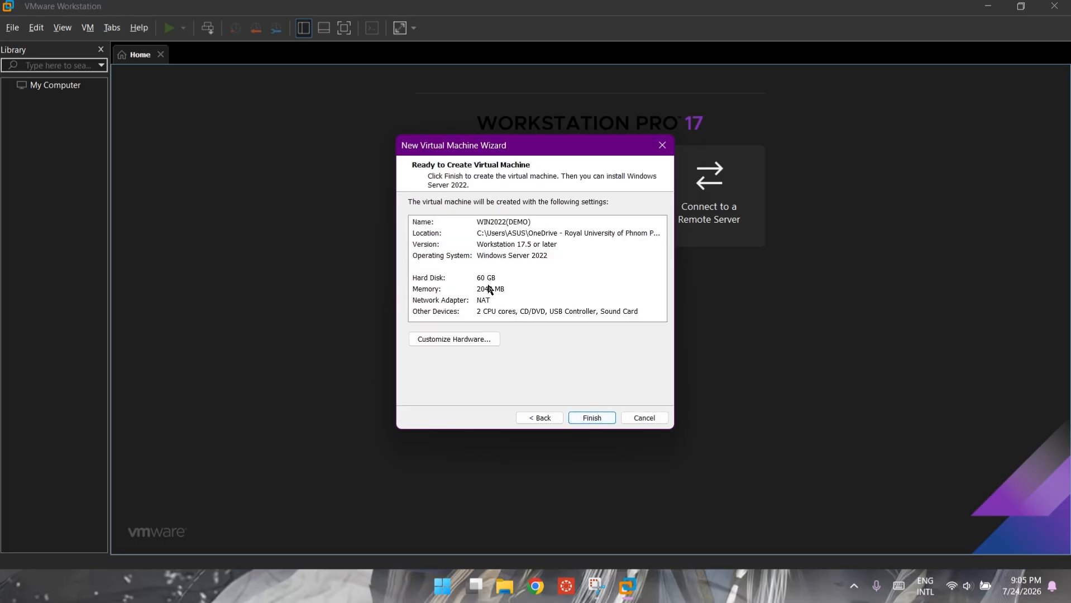
pyautogui.click(473, 288)
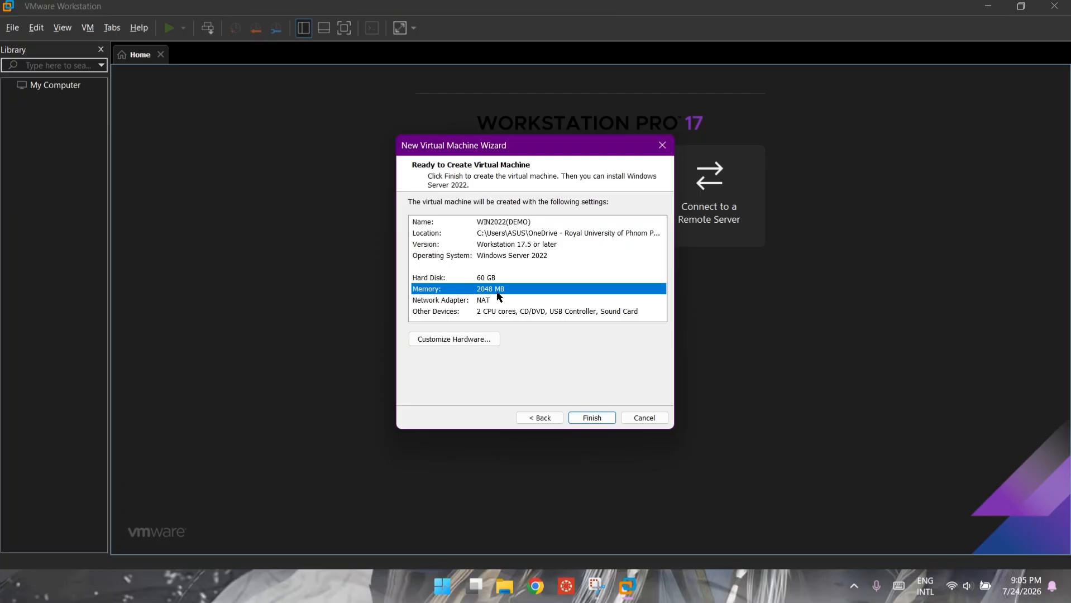
# Step: Raise the memory to 5044 MB in Customize Hardware and finish creating WIN2022(DEMO)
pyautogui.click(478, 340)
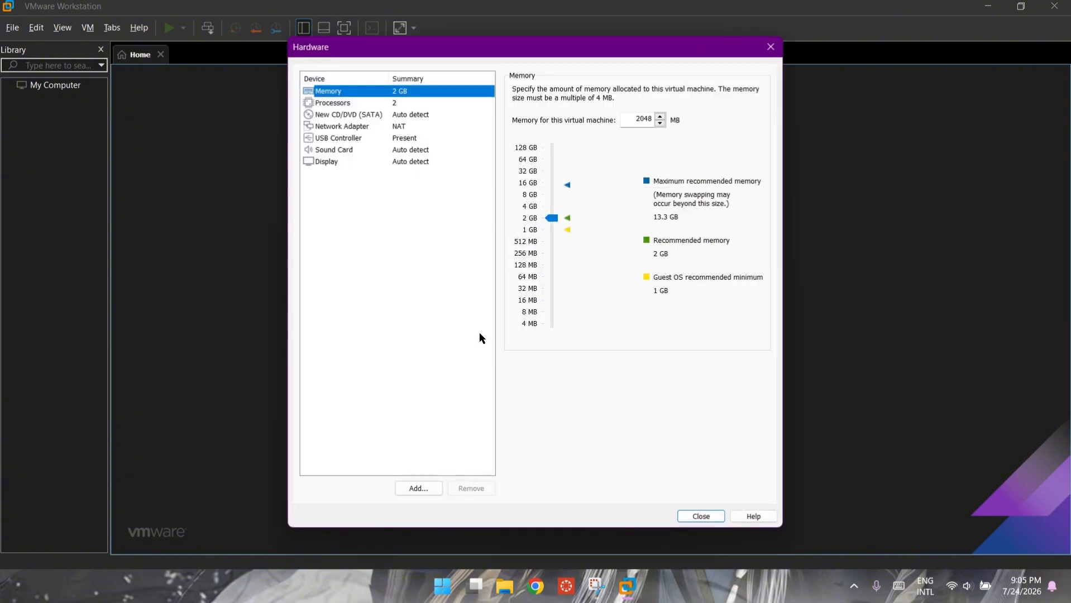
pyautogui.moveTo(551, 219); pyautogui.dragTo(557, 210)
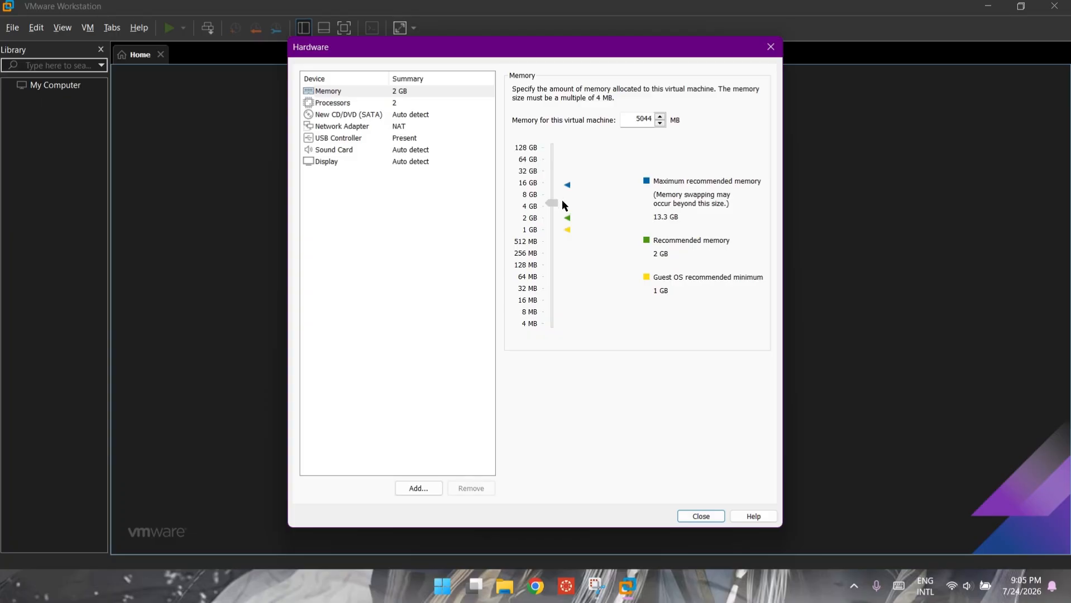
pyautogui.moveTo(562, 201); pyautogui.dragTo(561, 200)
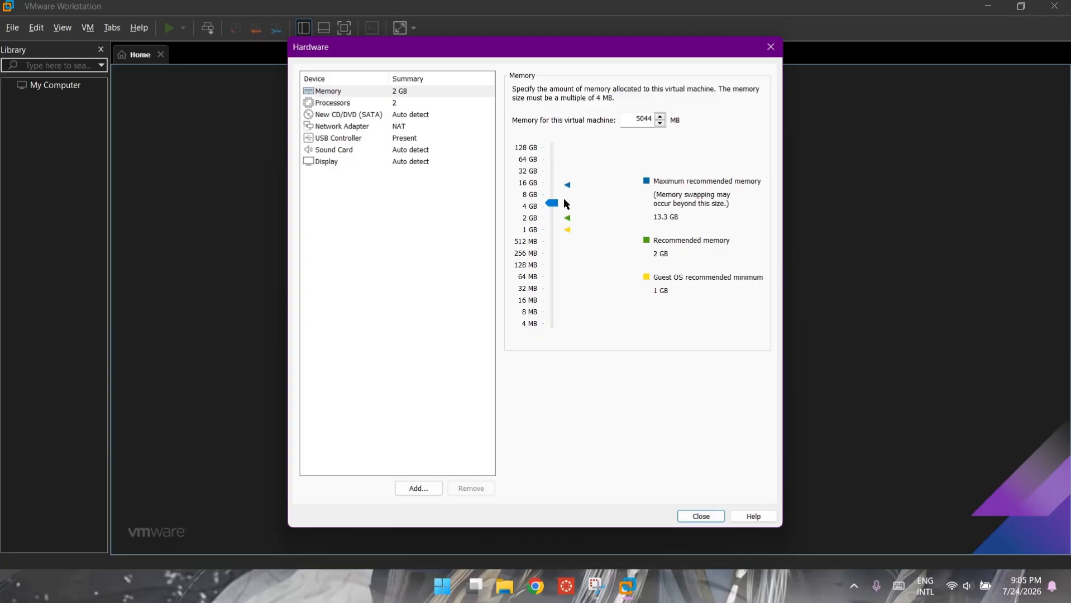
pyautogui.click(705, 512)
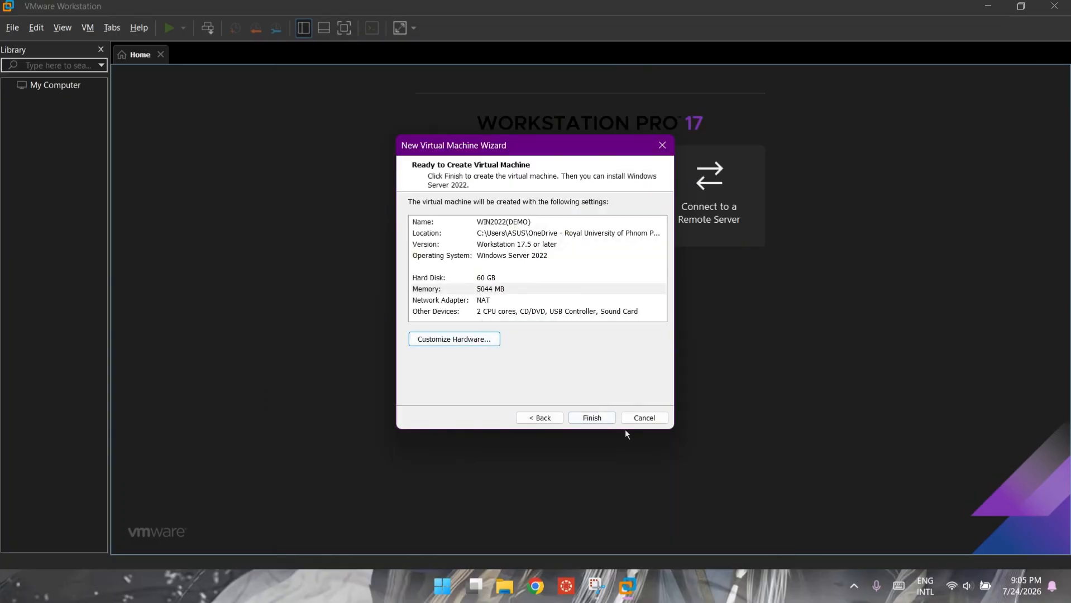
pyautogui.click(603, 418)
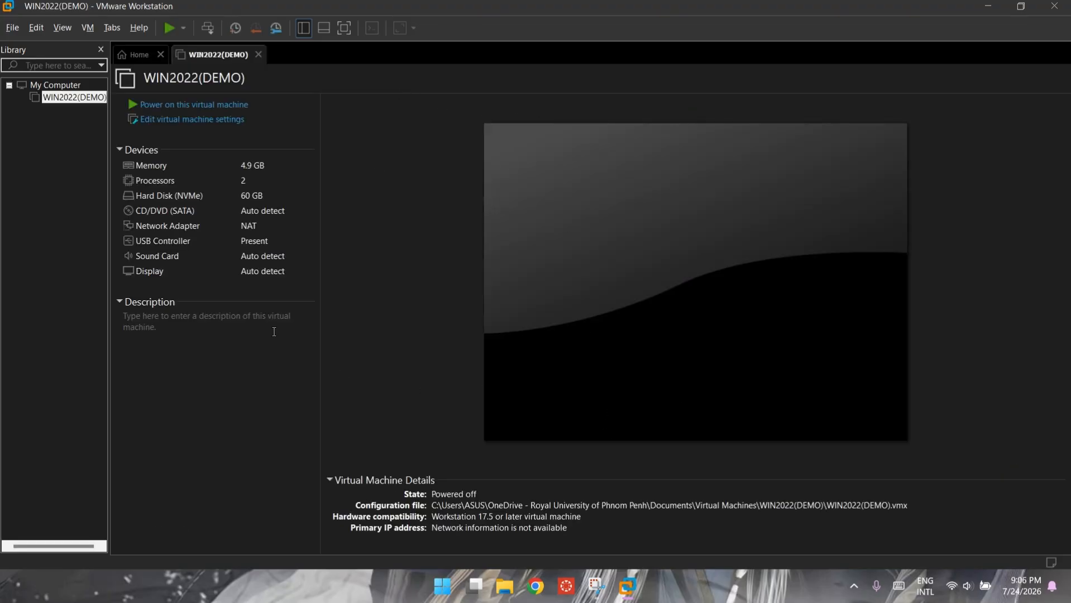
# Step: Point the CD/DVD (SATA) drive at SERVER_EVAL_x64FRE_en-us.iso from Downloads and save the settings
pyautogui.click(157, 120)
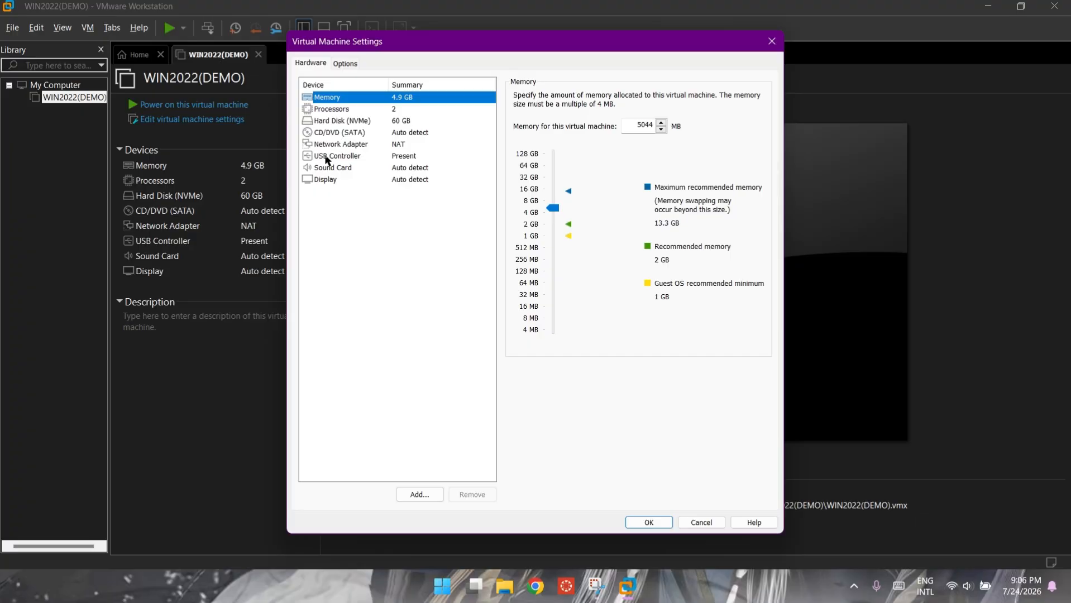
pyautogui.click(329, 136)
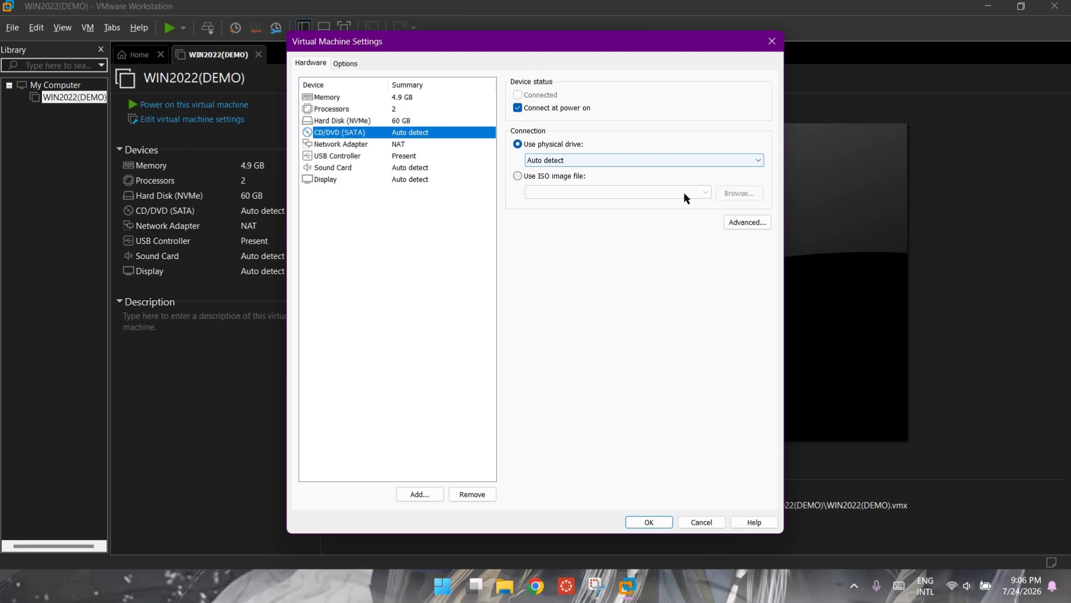
pyautogui.click(517, 177)
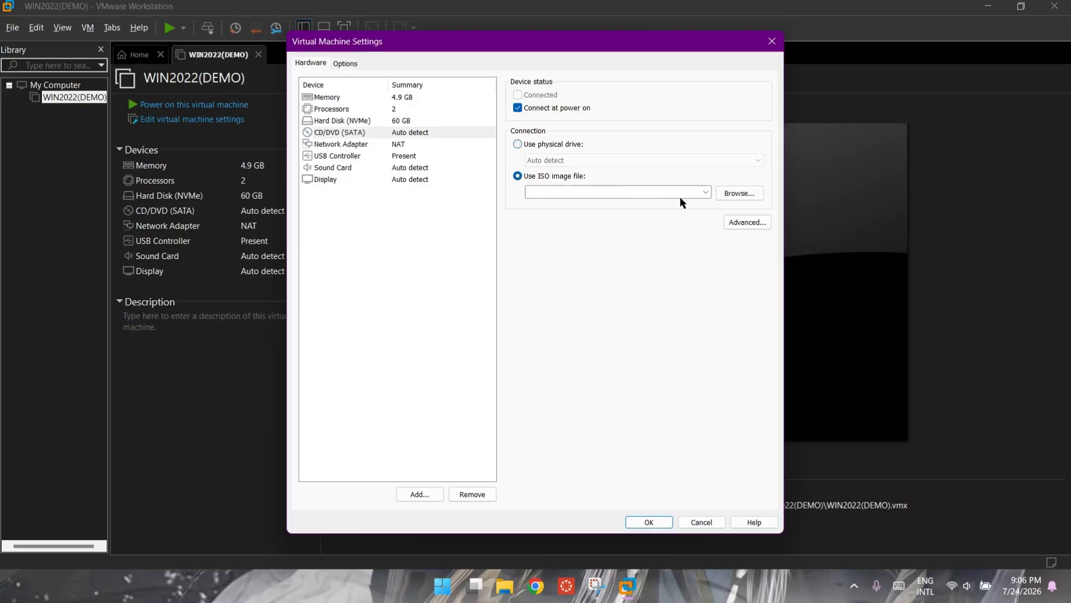
pyautogui.click(706, 195)
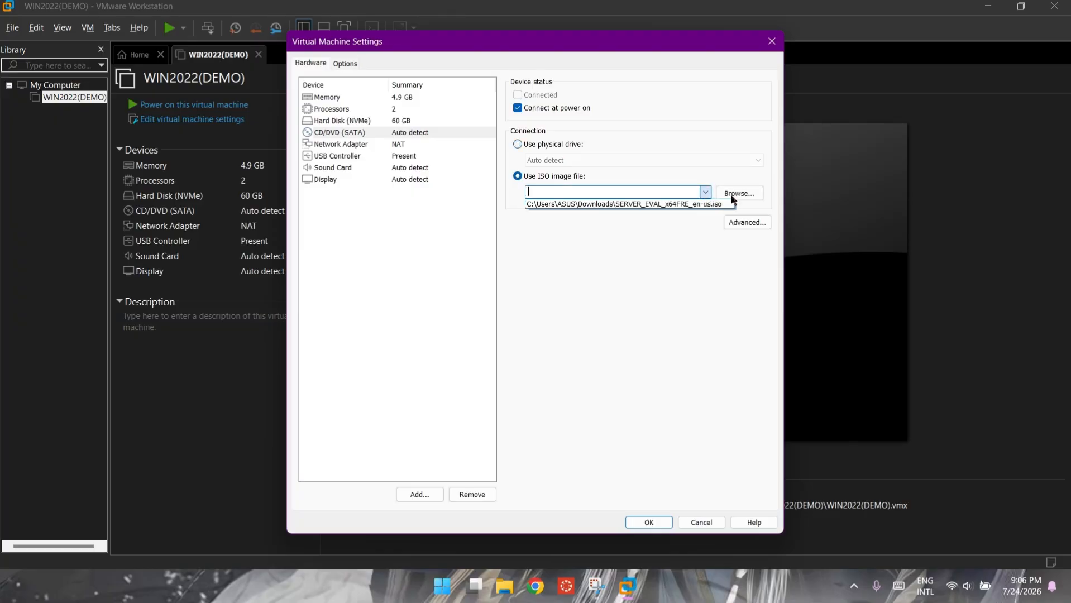
pyautogui.click(732, 196)
pyautogui.click(731, 194)
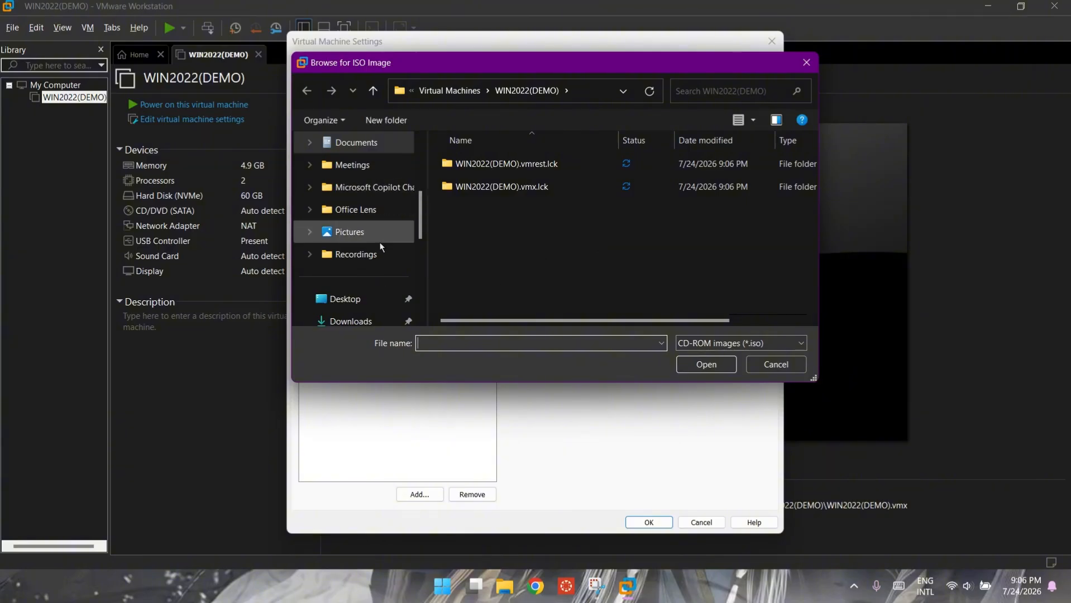
pyautogui.scroll(-2, 367, 182)
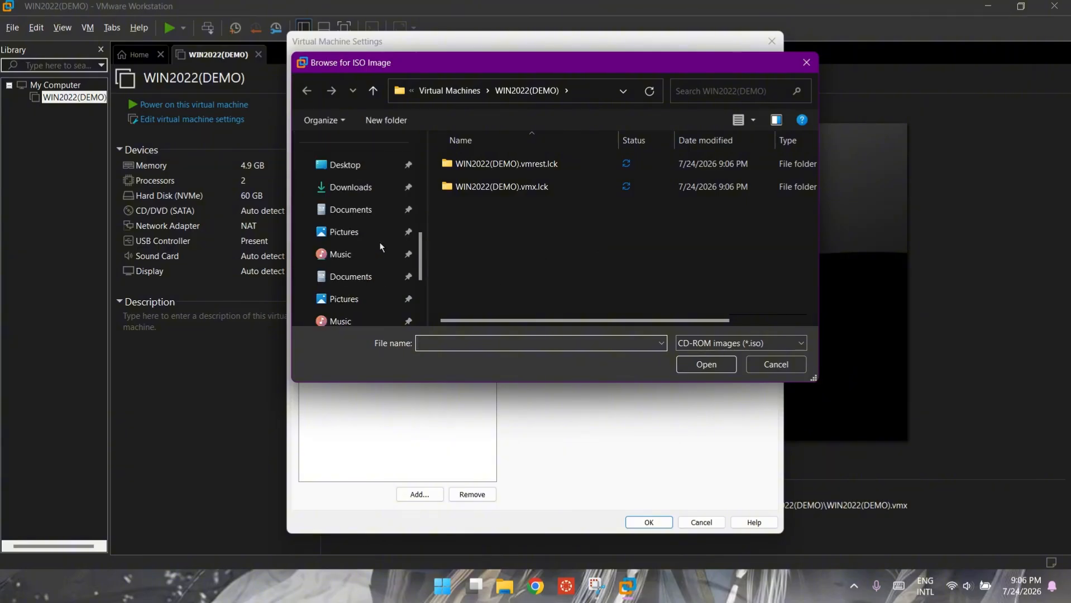
pyautogui.click(366, 188)
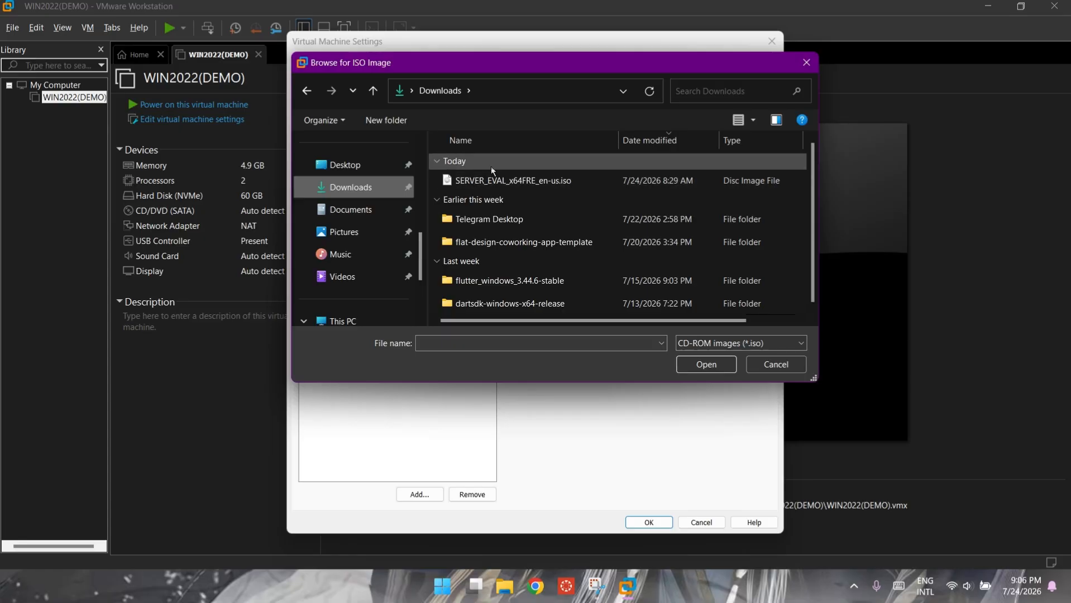
pyautogui.click(545, 182)
pyautogui.click(711, 364)
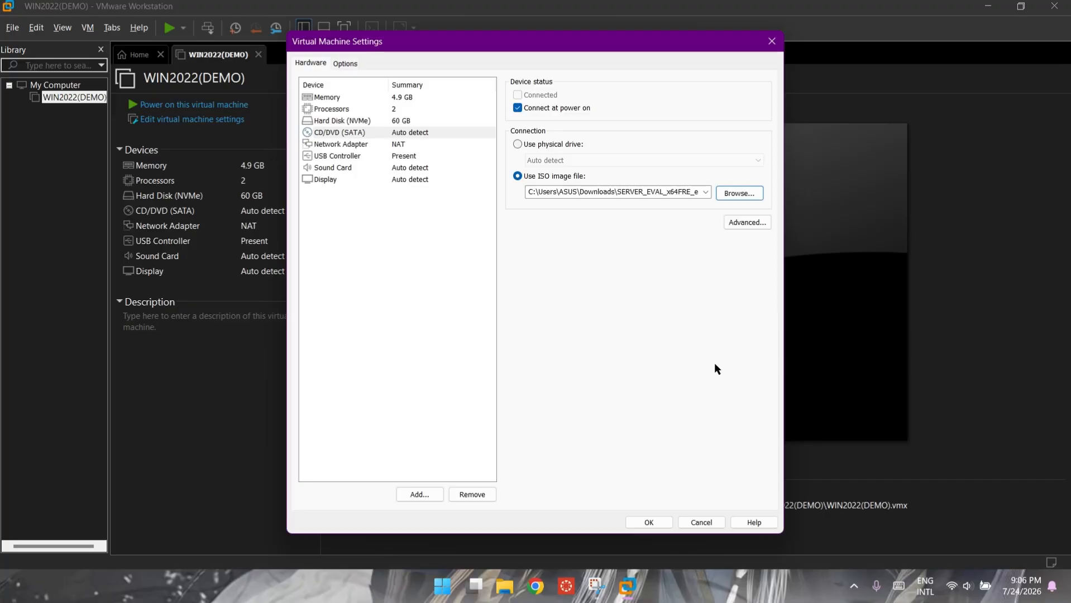
pyautogui.click(652, 522)
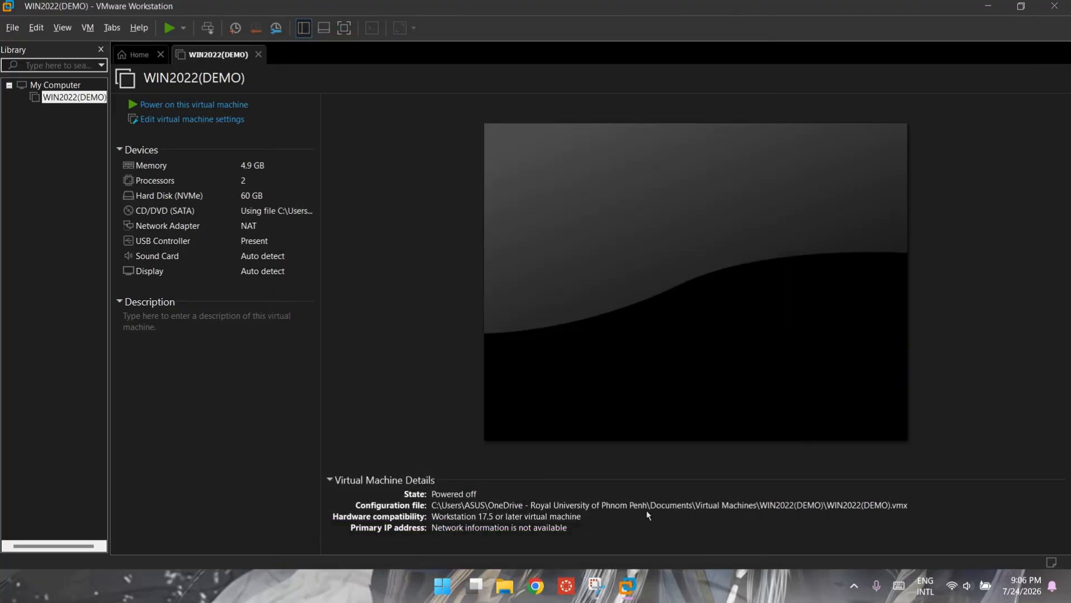
# Step: Power on WIN2022(DEMO) and boot from the EFI VMware Virtual SATA CDROM Drive into Setup
pyautogui.click(162, 106)
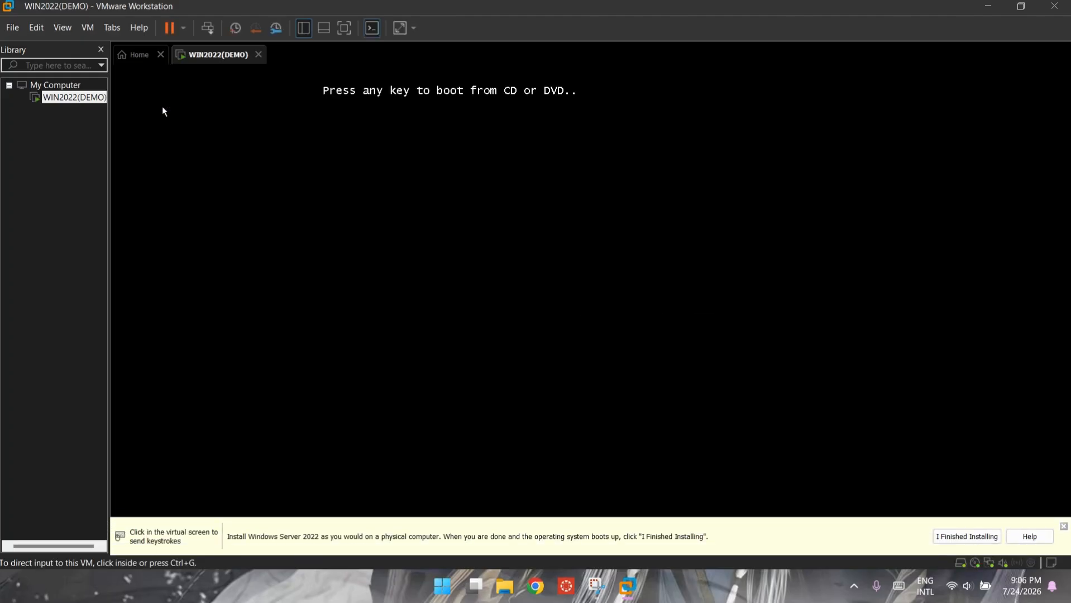
pyautogui.click(1064, 528)
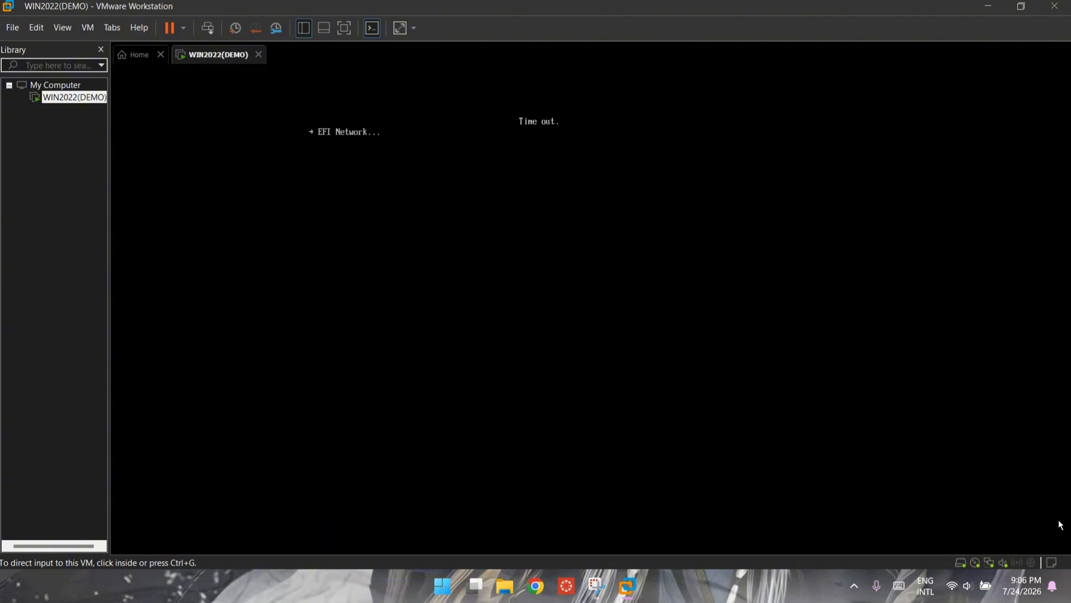
pyautogui.hotkey('ctrl', 'g')
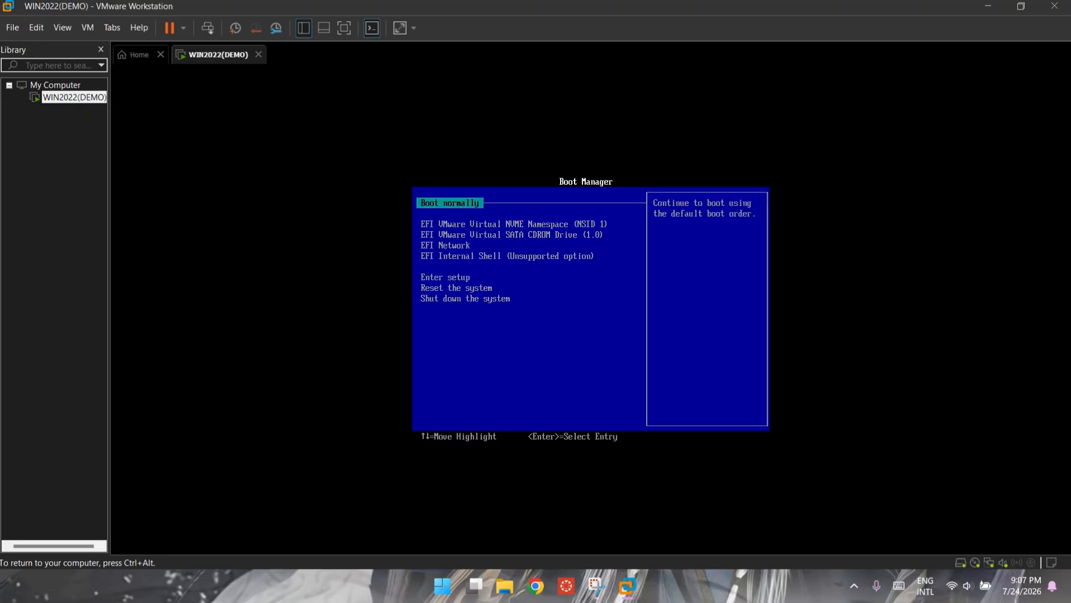
pyautogui.press('Down')
pyautogui.press('Down')
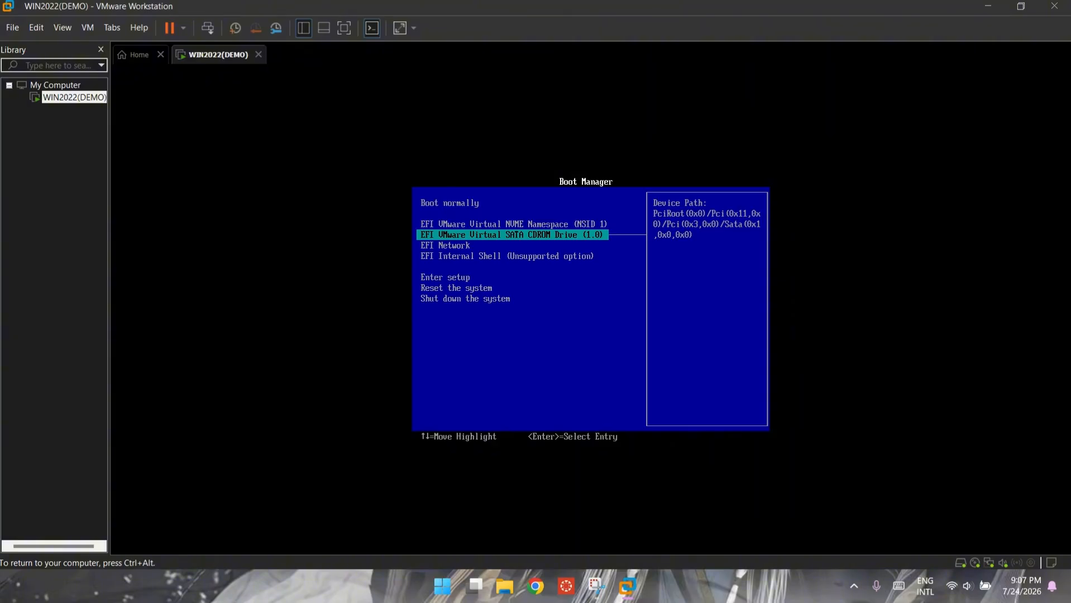
pyautogui.press('Return')
pyautogui.press('Return')
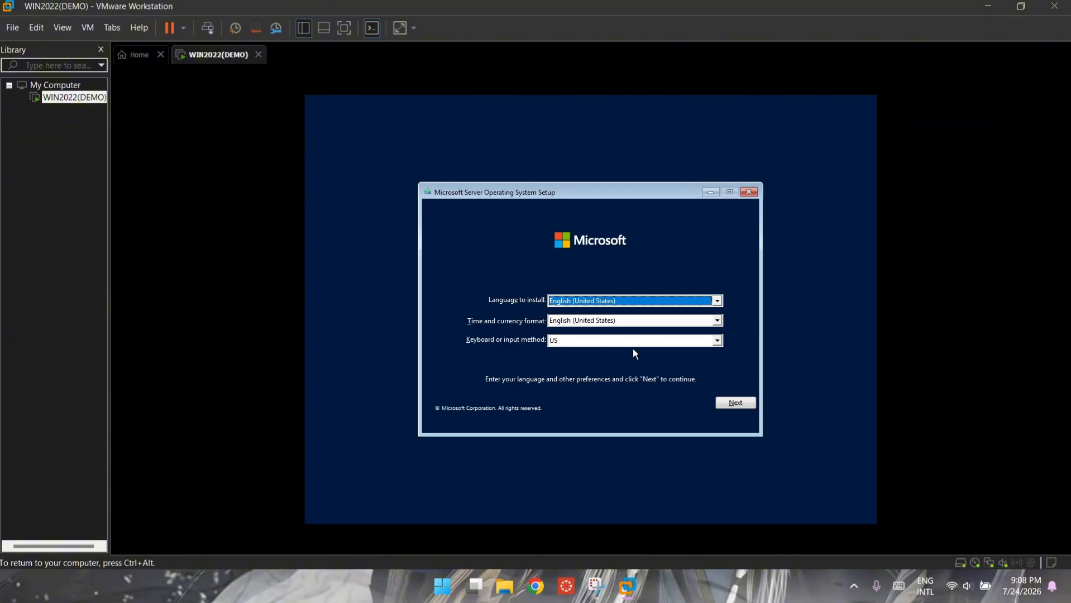
# Step: Keep default language settings and choose Datacenter Evaluation (Desktop Experience) edition
pyautogui.click(735, 404)
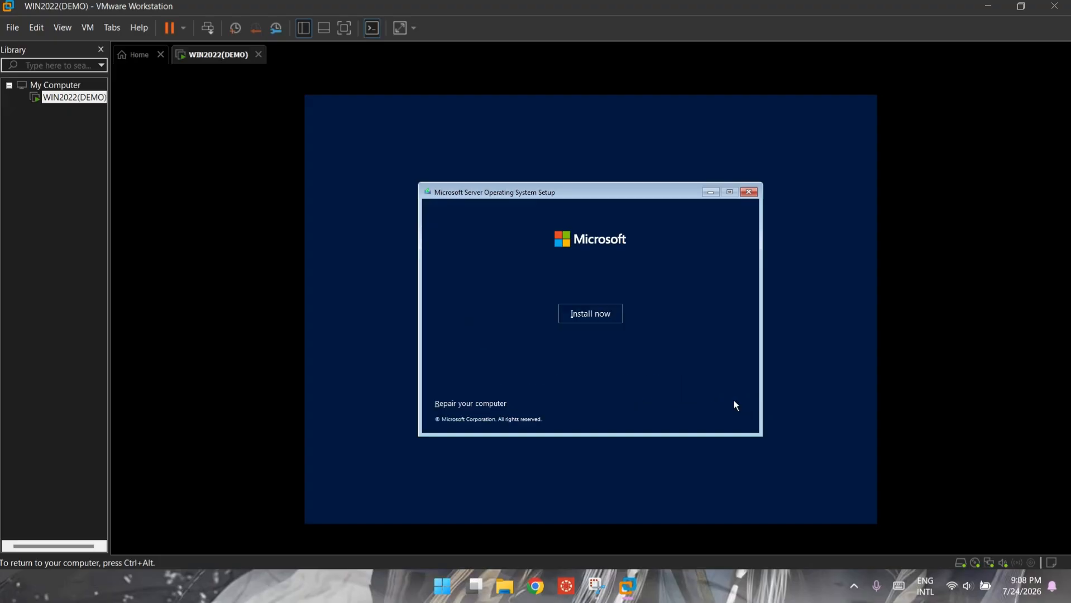
pyautogui.click(598, 319)
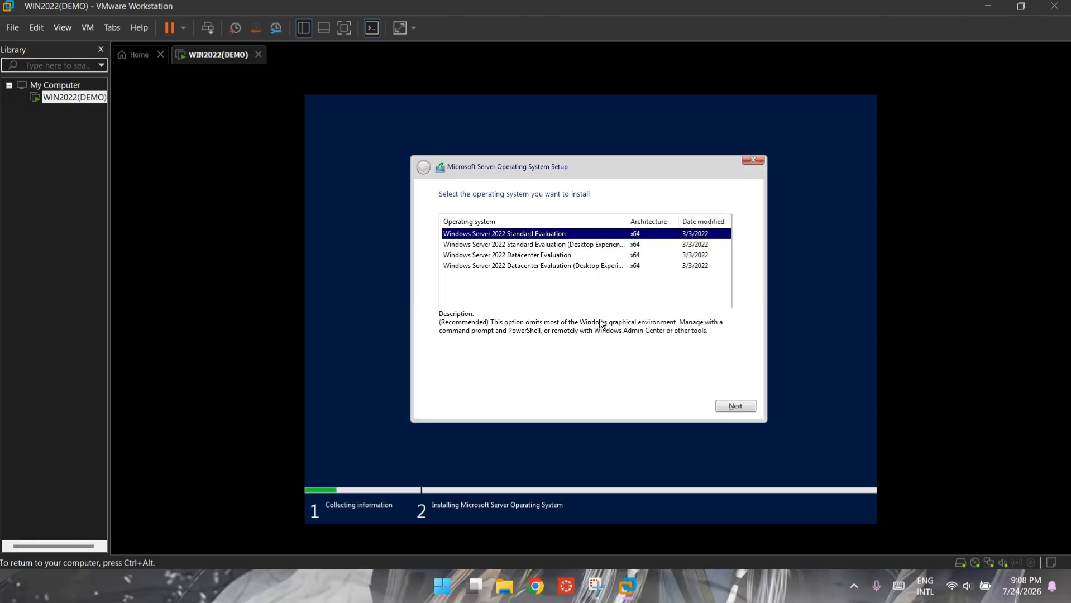
pyautogui.click(525, 267)
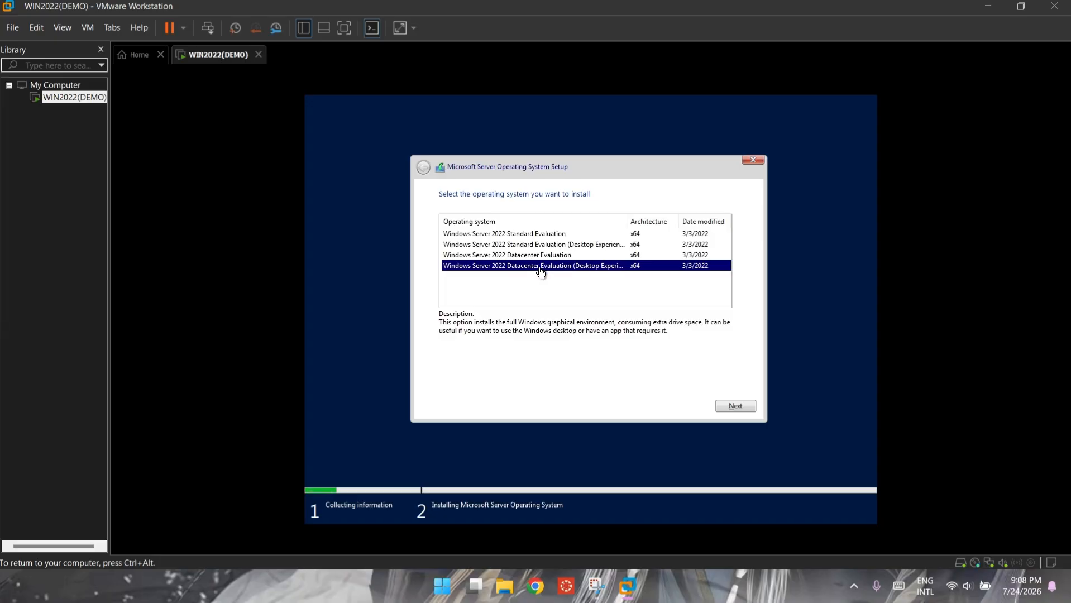
pyautogui.click(737, 406)
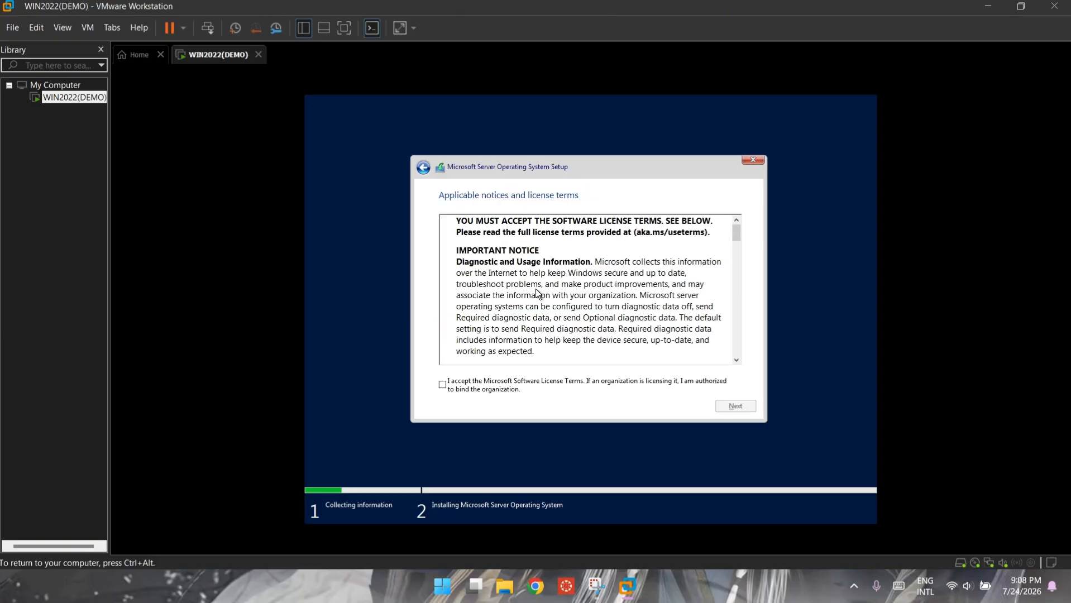
# Step: Accept the licence terms and choose Custom install, leaving Drive 0 unpartitioned
pyautogui.click(443, 384)
pyautogui.click(750, 406)
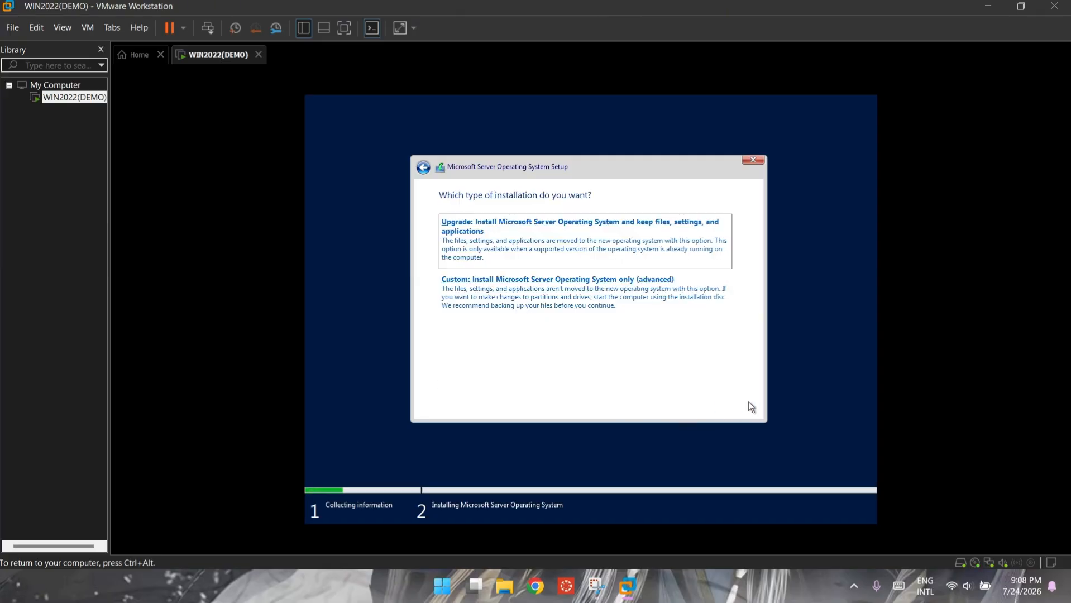
pyautogui.click(537, 277)
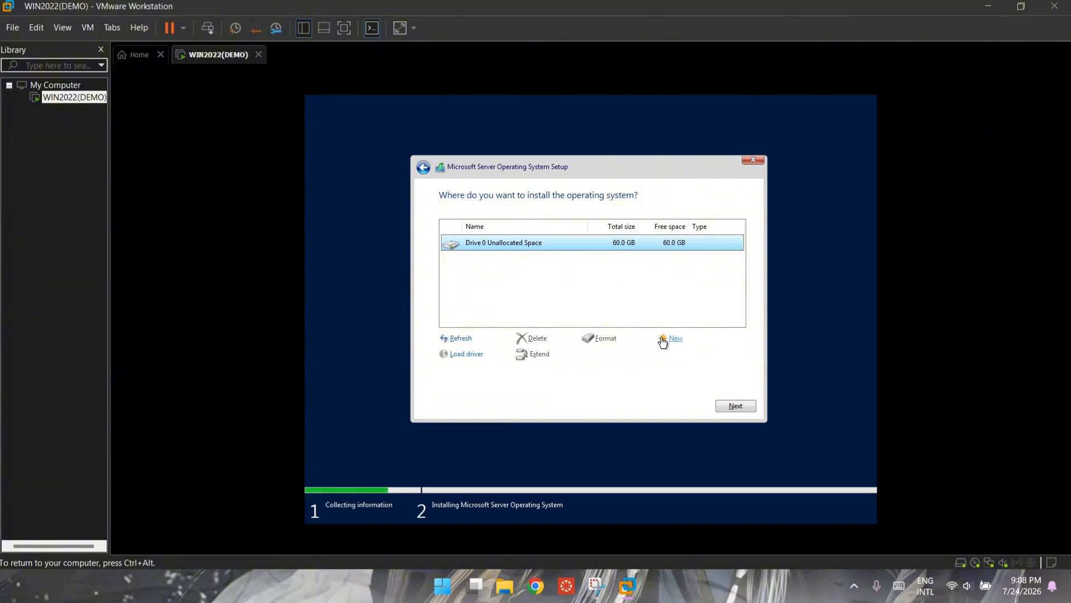
pyautogui.click(663, 341)
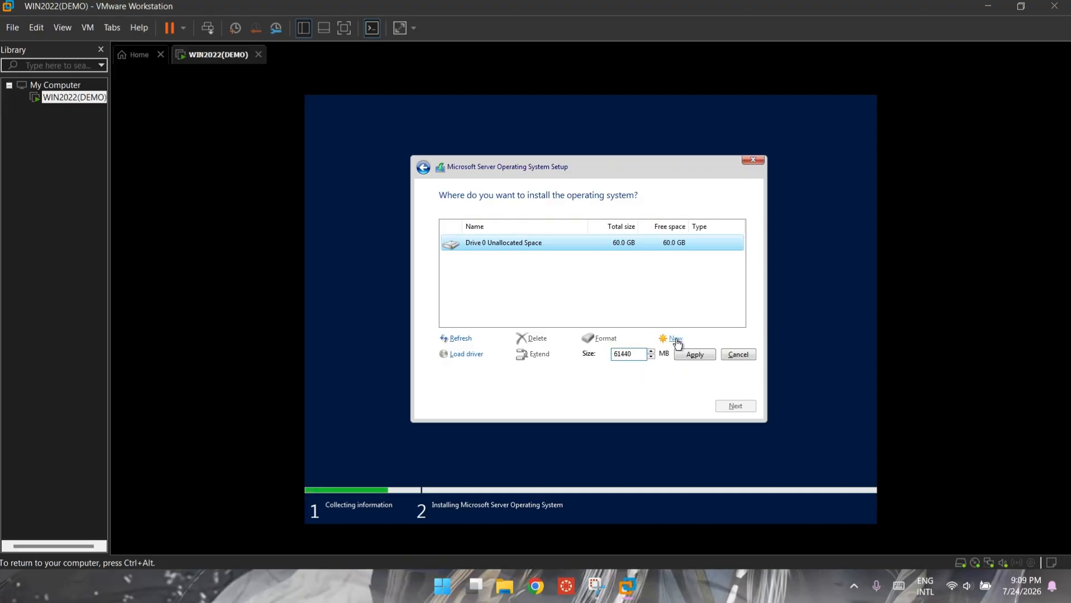
pyautogui.click(738, 355)
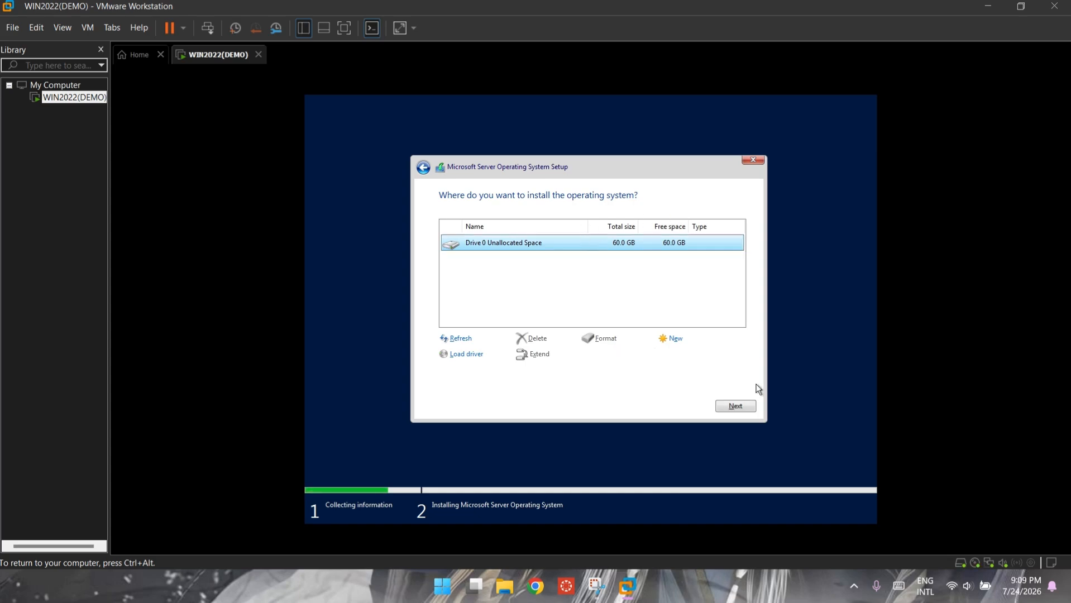
# Step: Install Windows Server onto Drive 0's 60.0 GB unallocated space
pyautogui.click(735, 406)
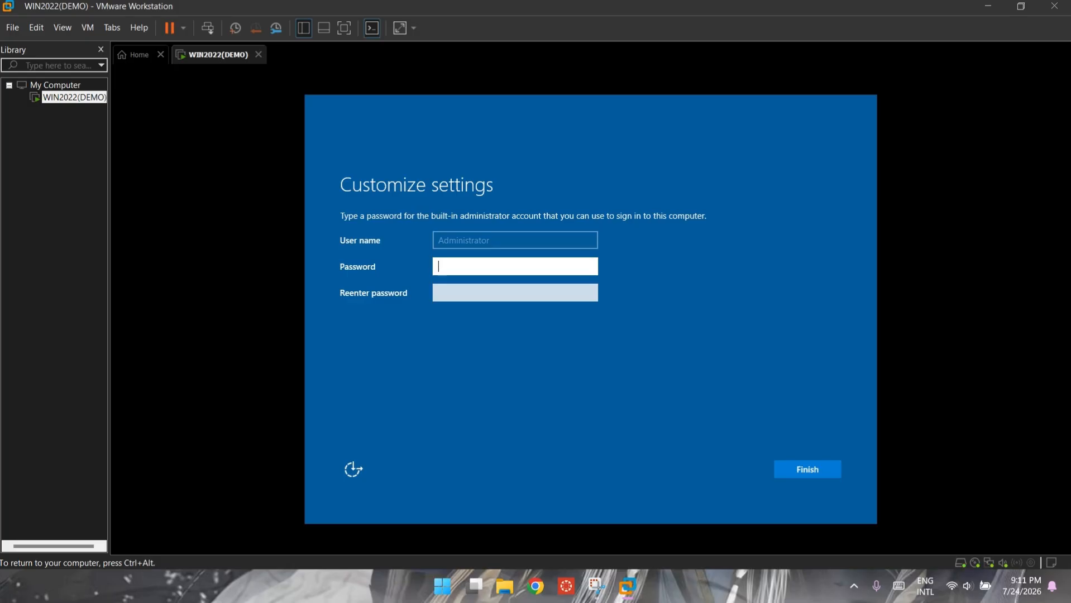
# Step: Enter and confirm the Administrator password, then finish the settings
pyautogui.write('Password123')
pyautogui.click(495, 289)
pyautogui.write('Pa')
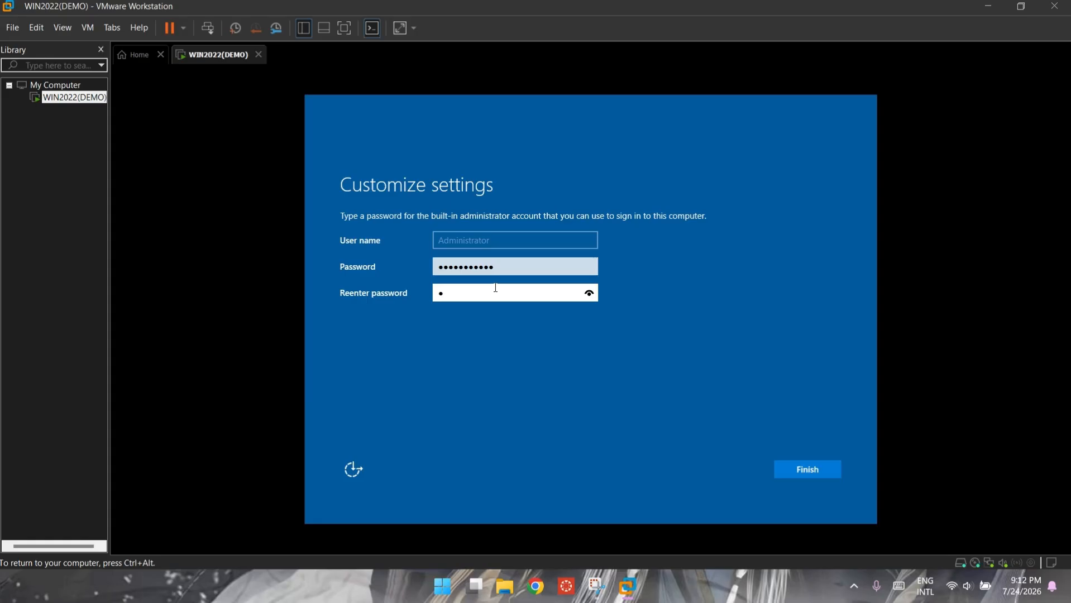
pyautogui.write('ssword123')
pyautogui.click(791, 472)
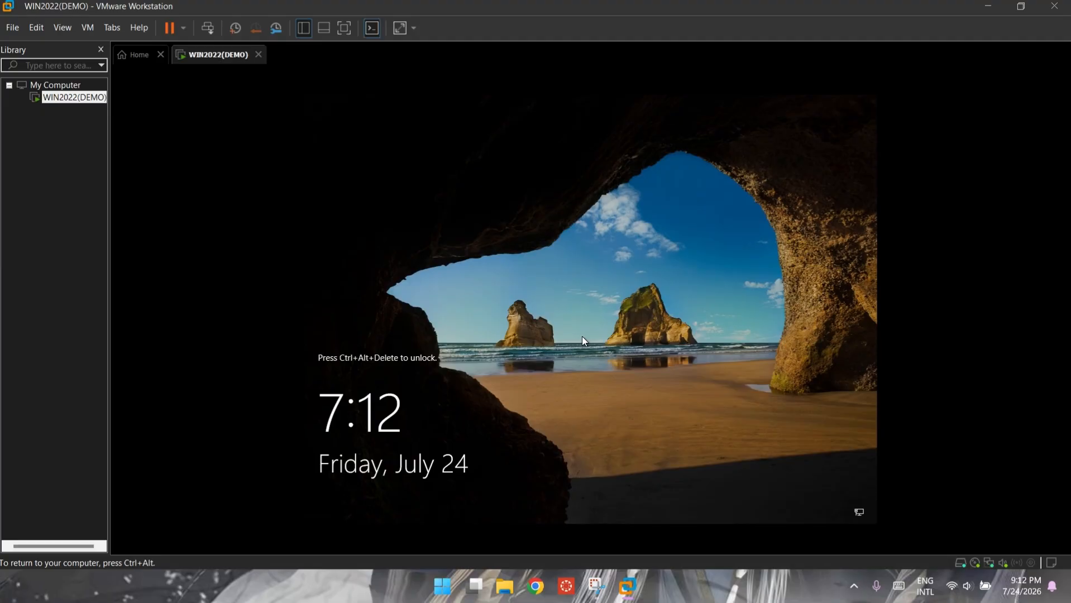
# Step: Send Ctrl+Alt+Del from the VM menu and sign in with the Administrator password
pyautogui.hotkey('ctrl', 'alt')
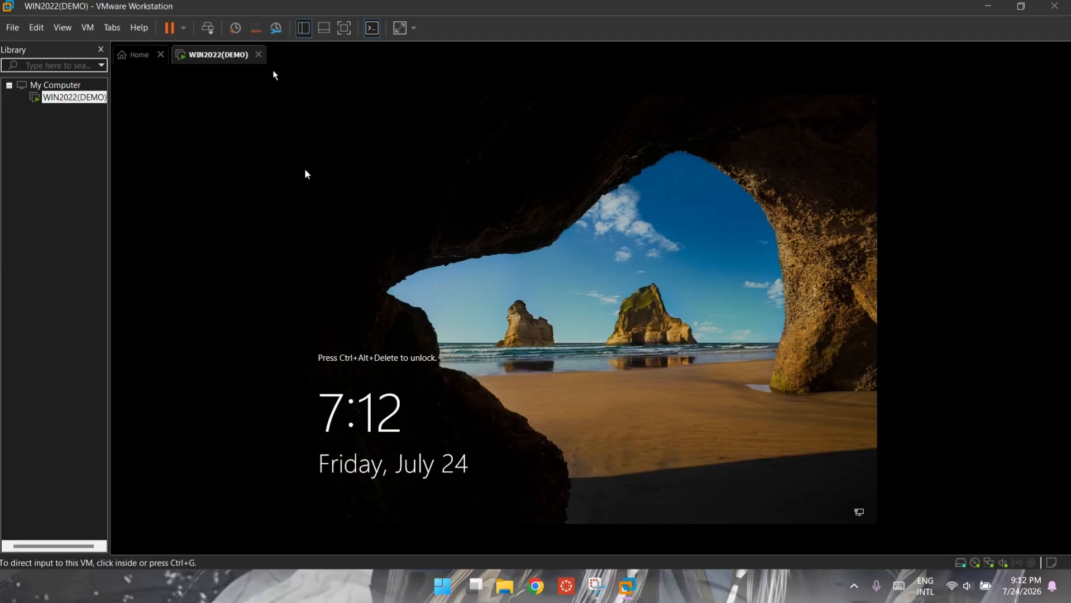
pyautogui.click(87, 28)
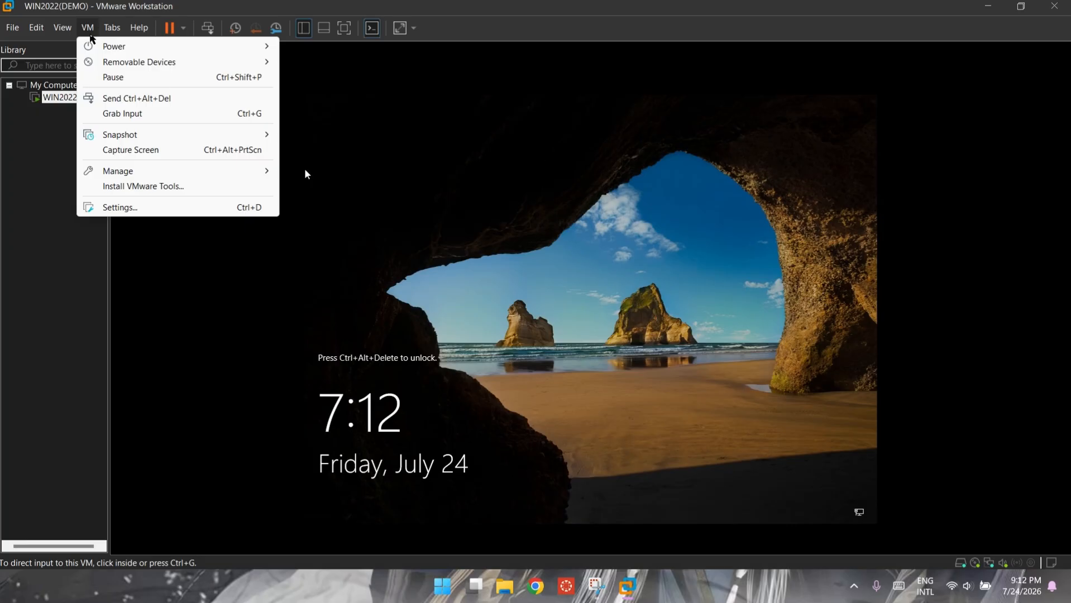
pyautogui.click(124, 105)
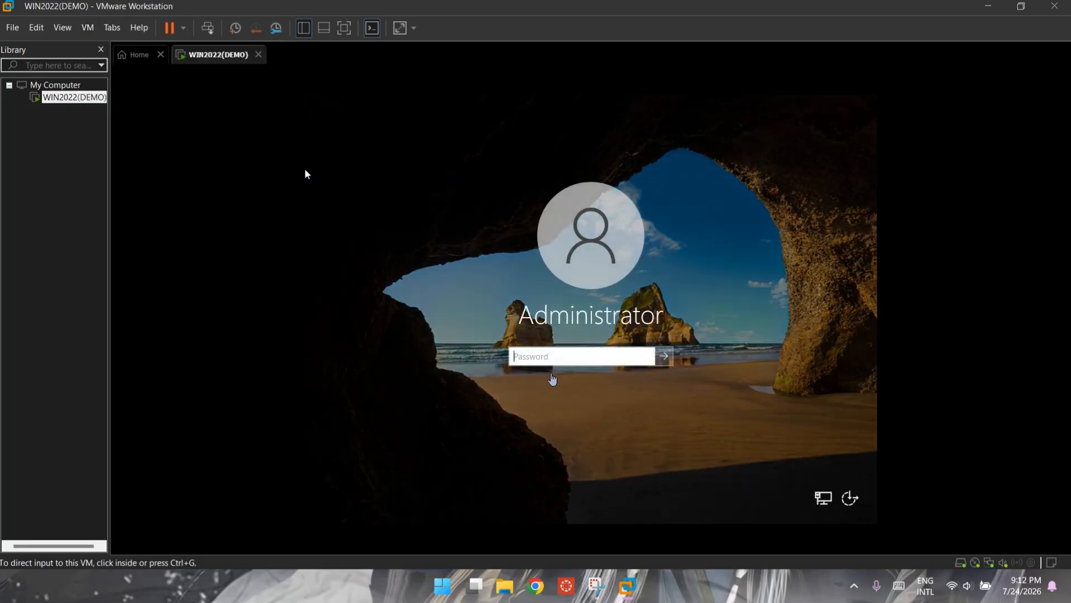
pyautogui.click(641, 504)
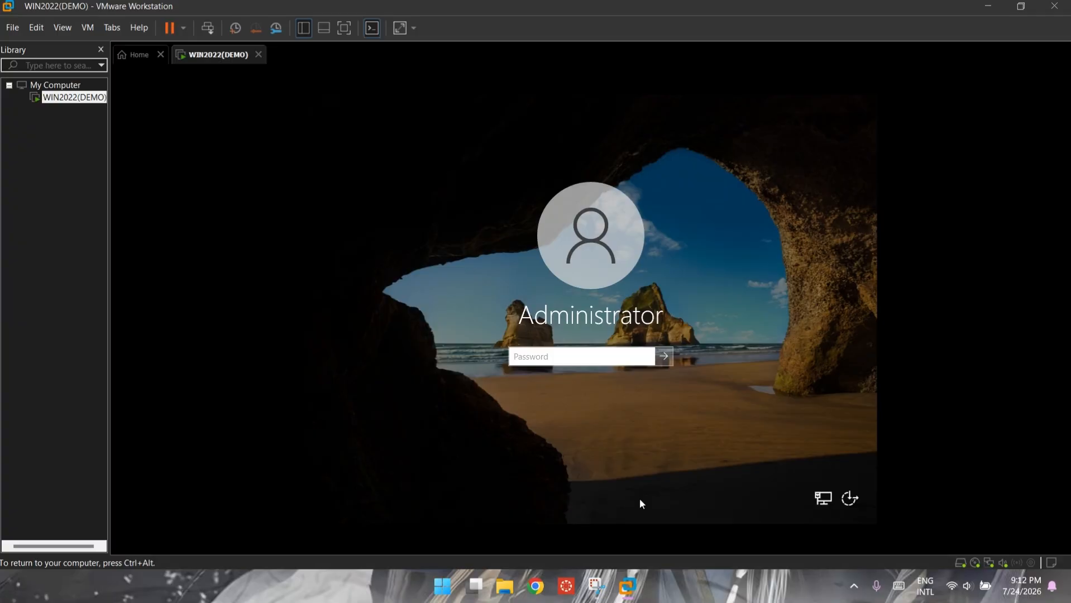
pyautogui.write('P@ssw0rd123')
pyautogui.press('Return')
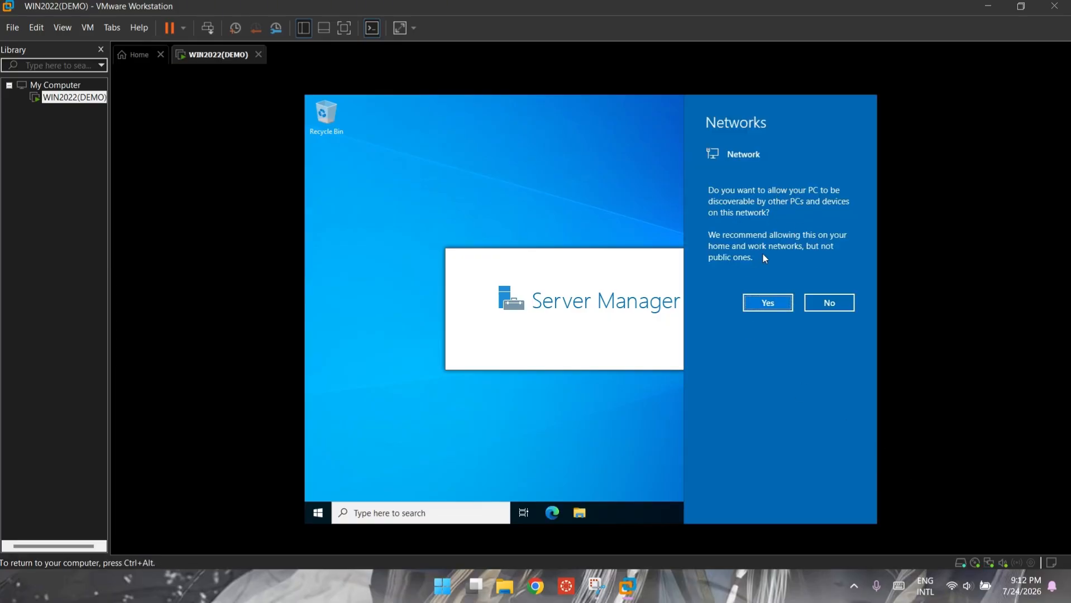
# Step: Allow network discovery with Yes and close the Windows Admin Center pop-up
pyautogui.click(778, 306)
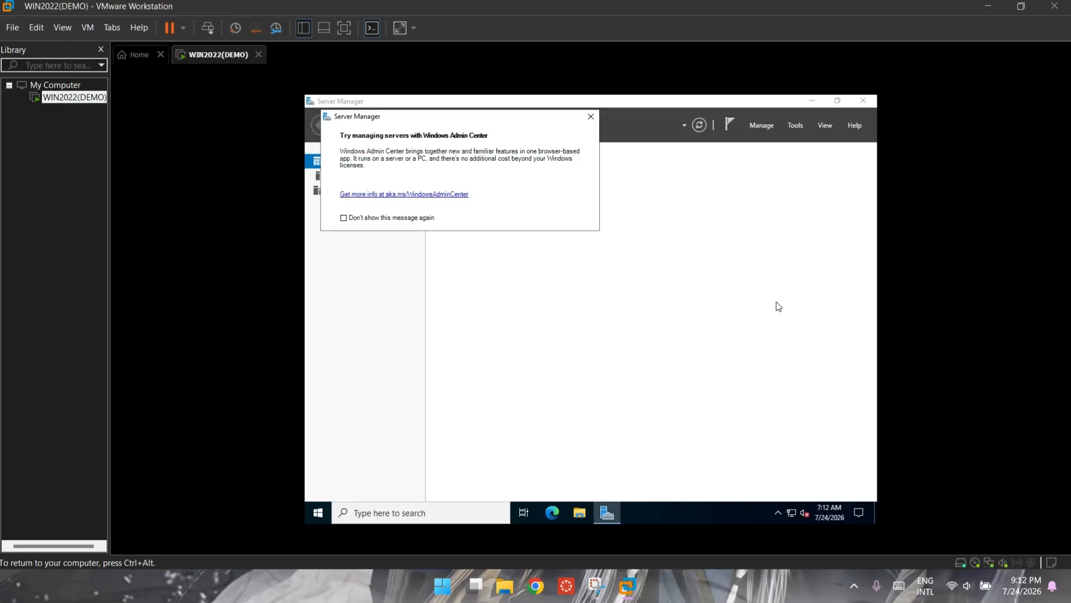
pyautogui.click(590, 116)
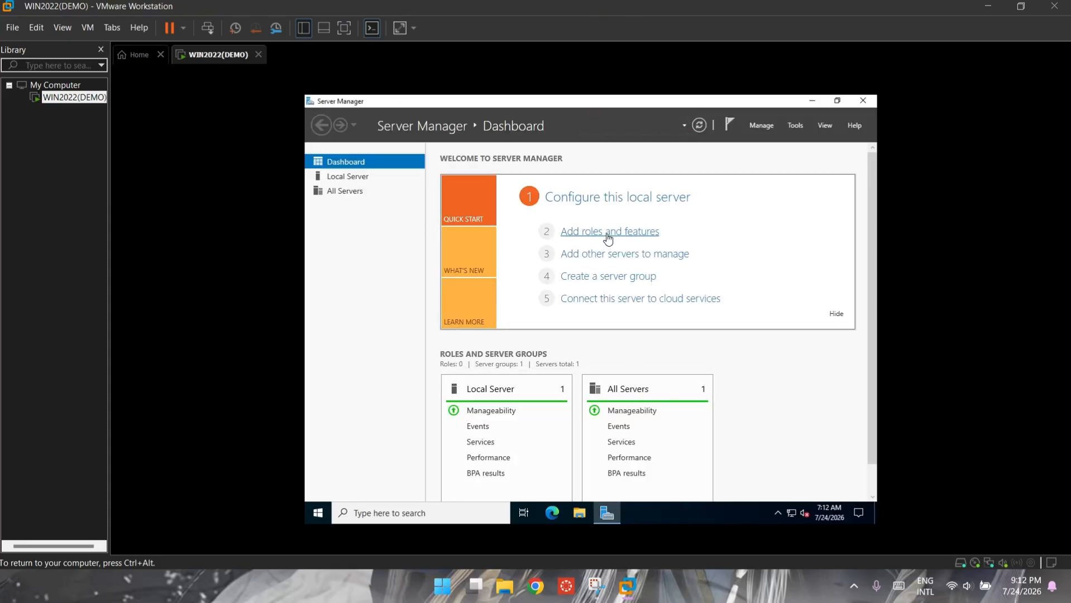
# Step: Rename the computer to WIN2022 from Local Server's system properties
pyautogui.click(357, 177)
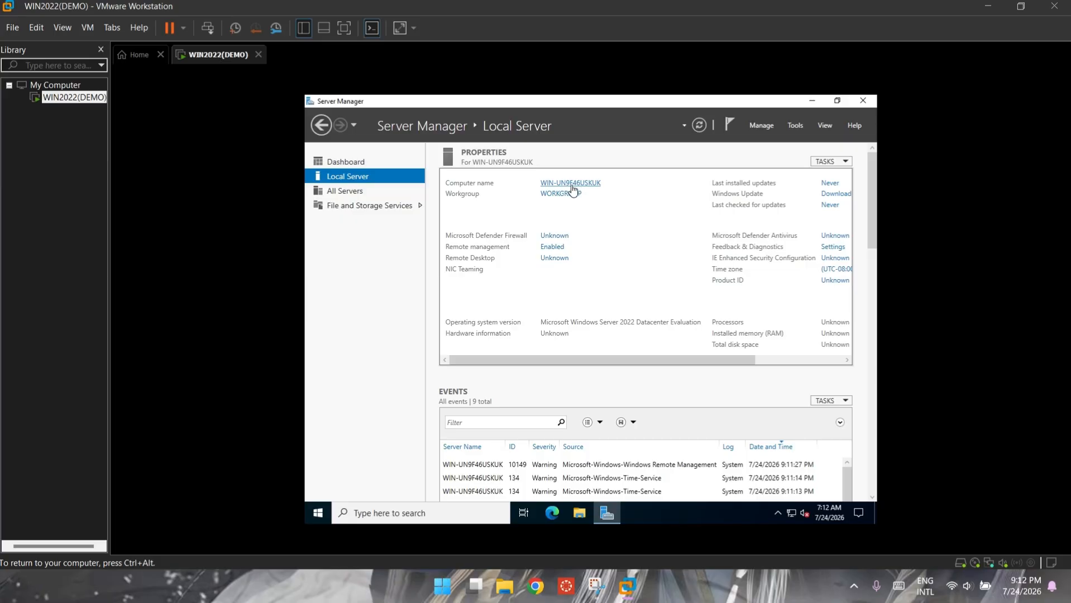
pyautogui.click(564, 193)
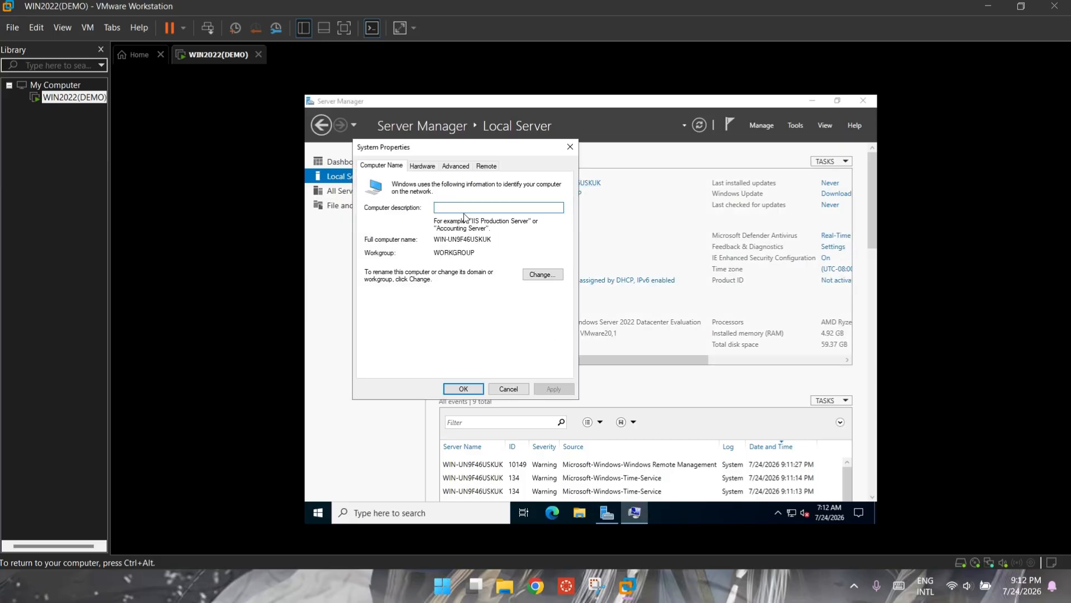
pyautogui.click(548, 278)
pyautogui.press('BackSpace')
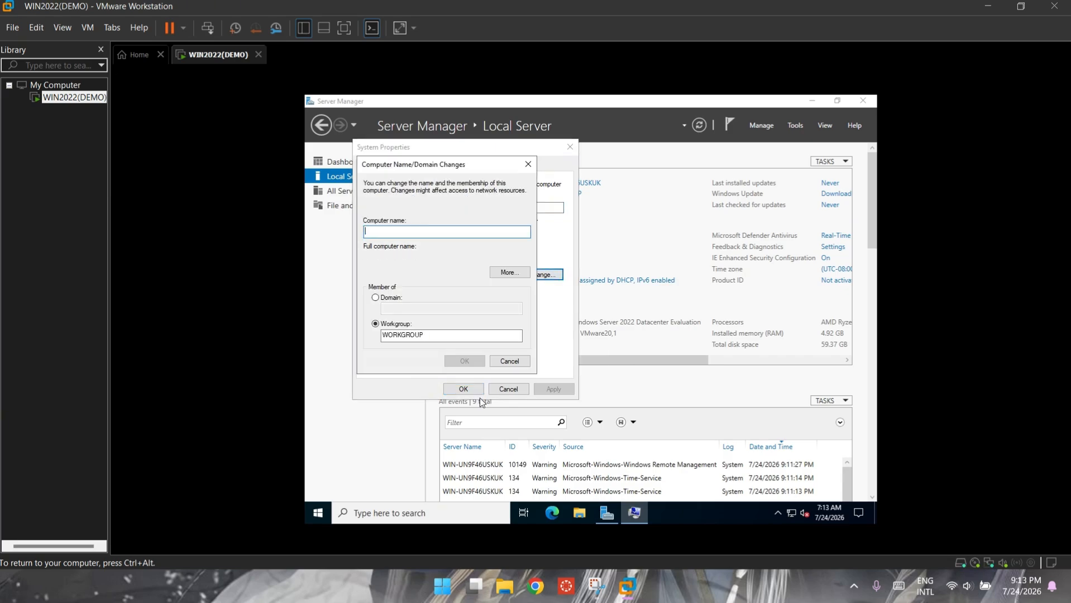
pyautogui.write('Win')
pyautogui.write('IN2')
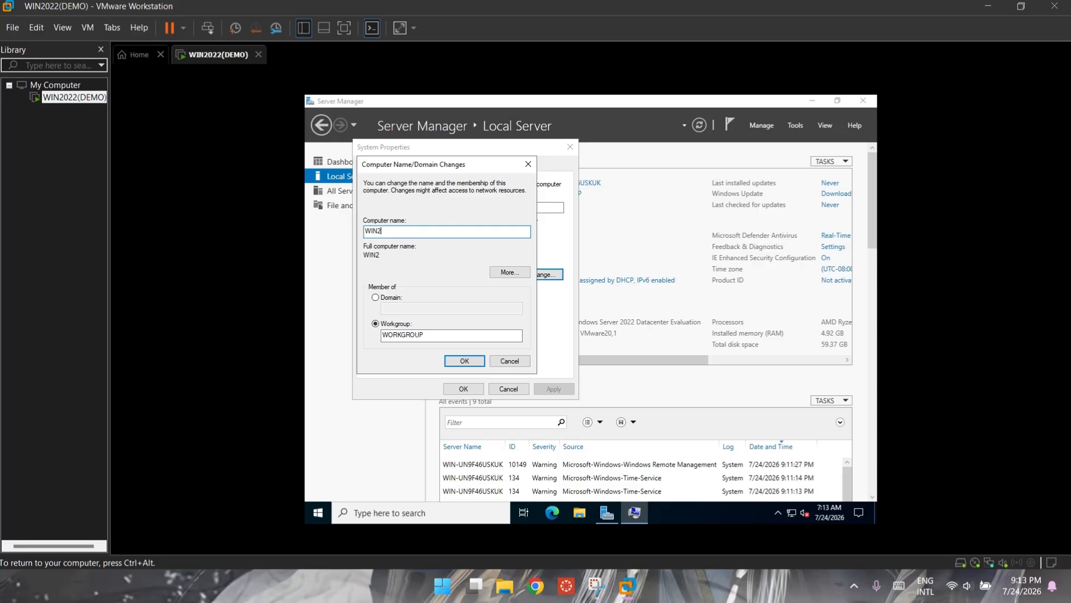
pyautogui.write('0229')
pyautogui.press('BackSpace')
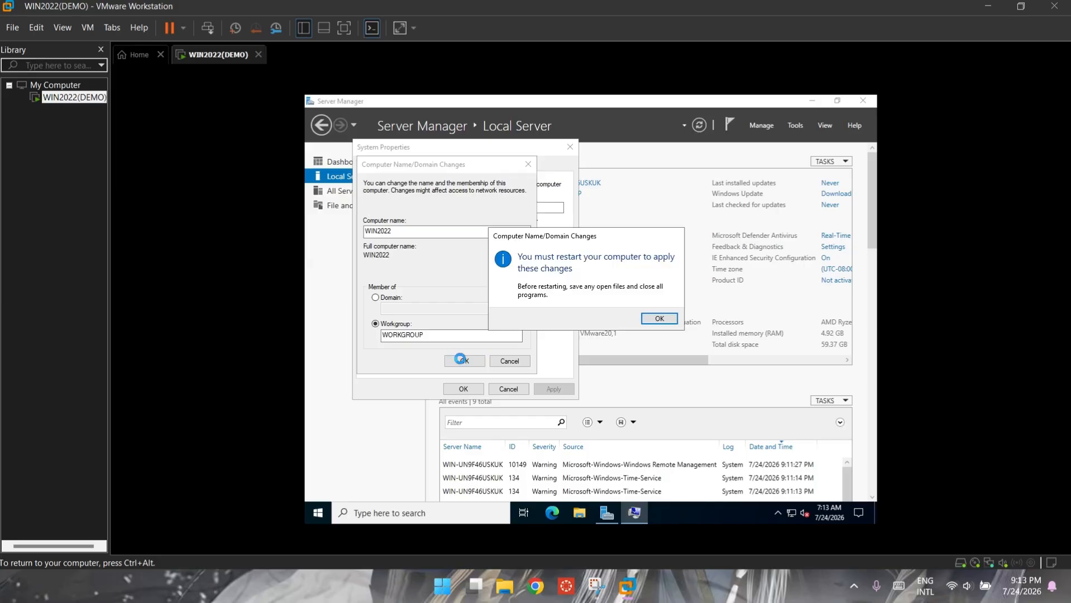
# Step: Apply the rename, close System Properties and choose Restart Later
pyautogui.click(652, 319)
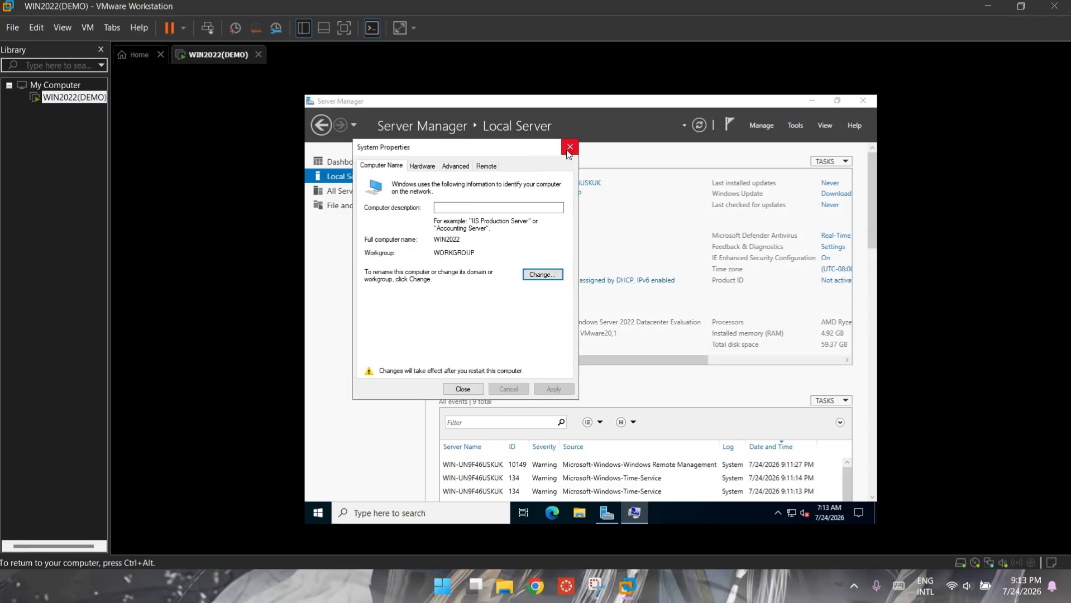
pyautogui.click(461, 388)
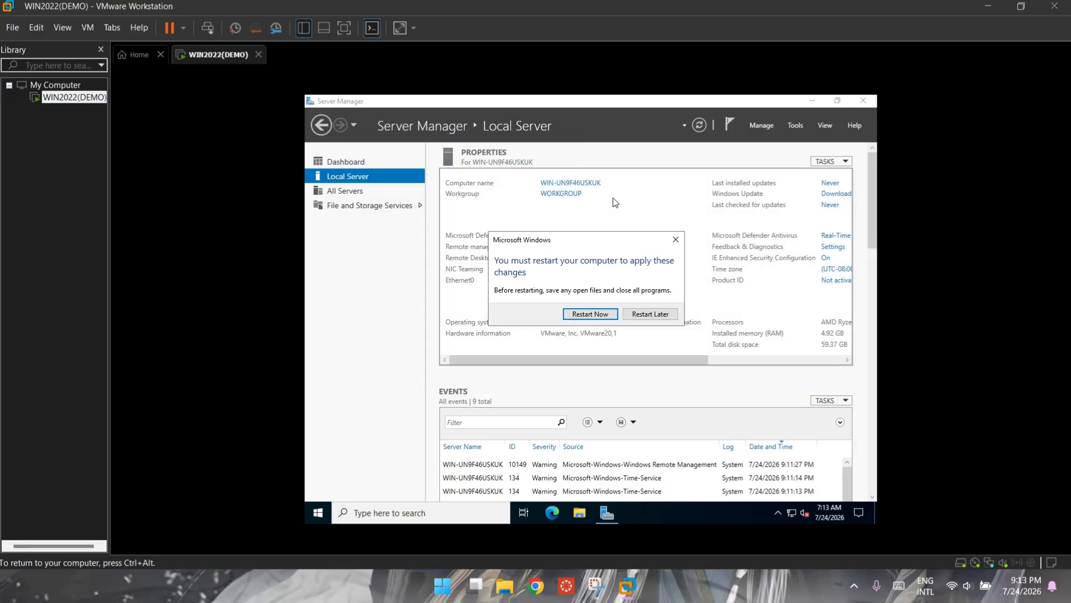
pyautogui.click(649, 314)
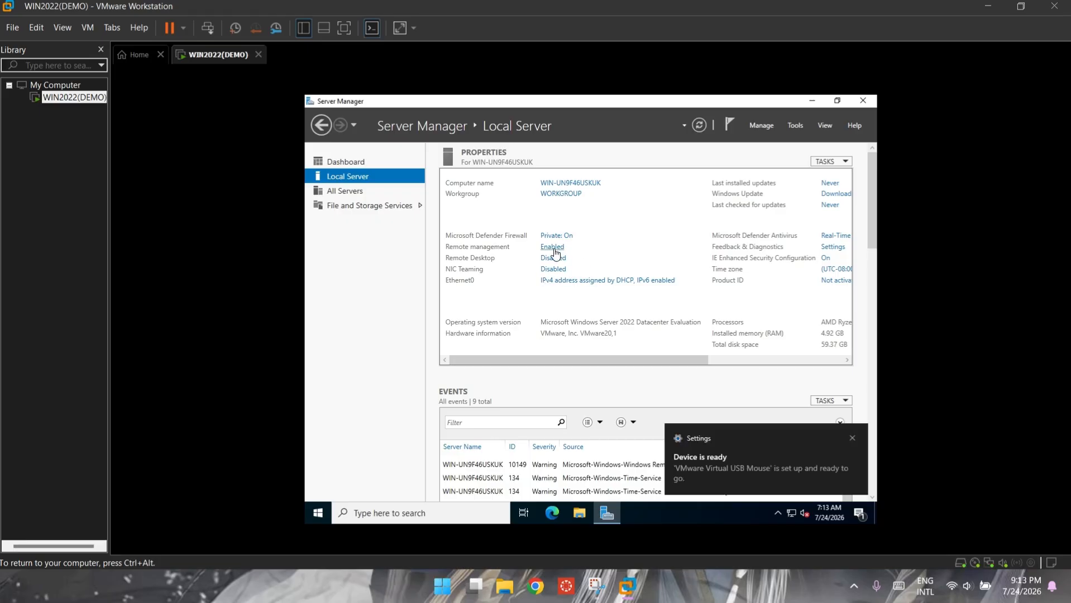
# Step: Mount the VMware Tools disc via VM > Install VMware Tools
pyautogui.click(357, 193)
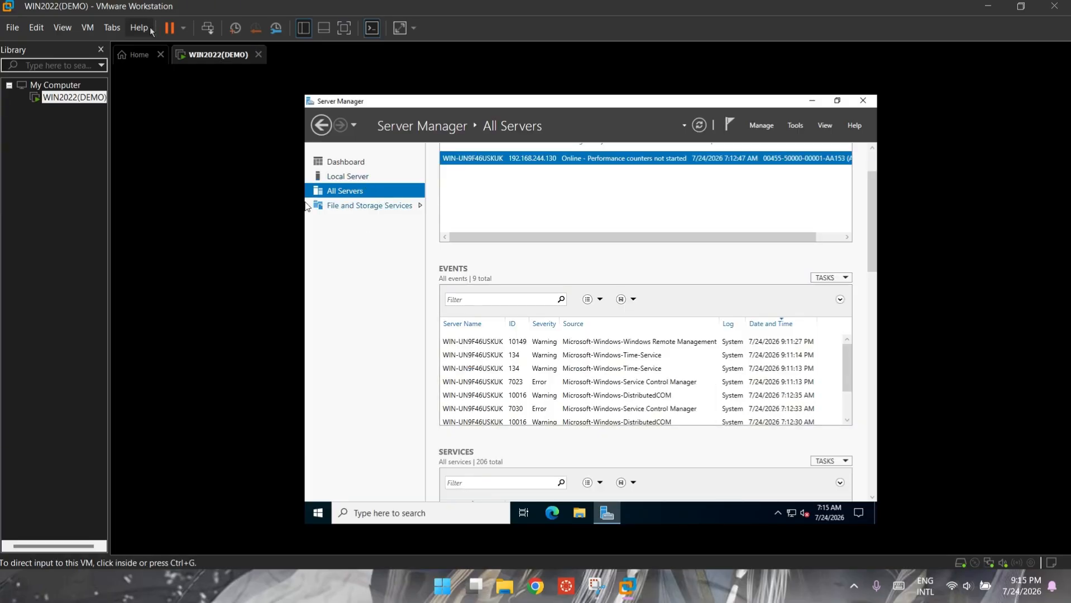
pyautogui.click(91, 29)
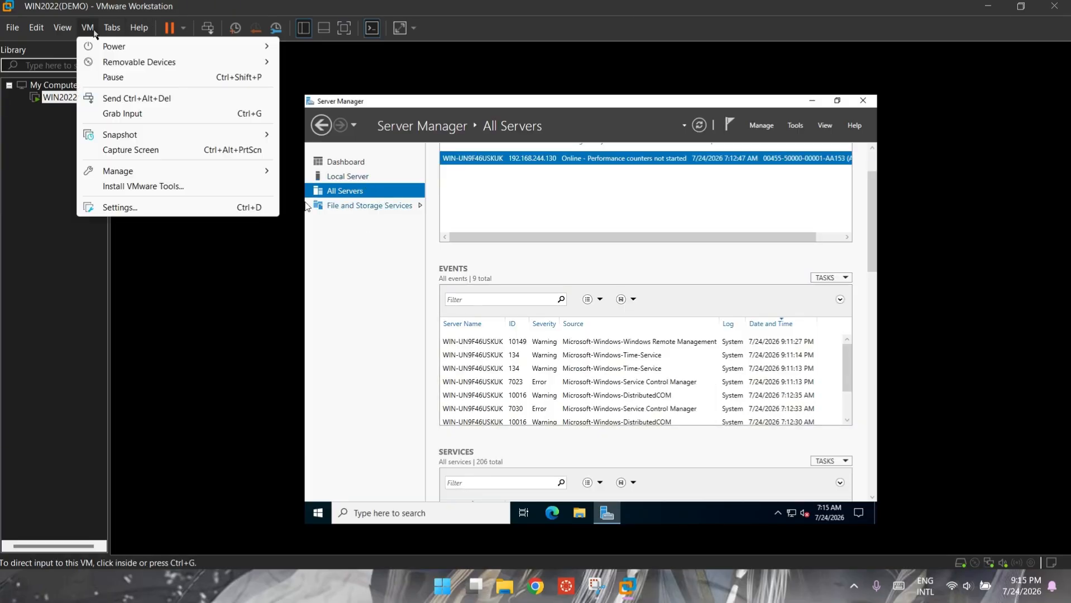
pyautogui.click(128, 188)
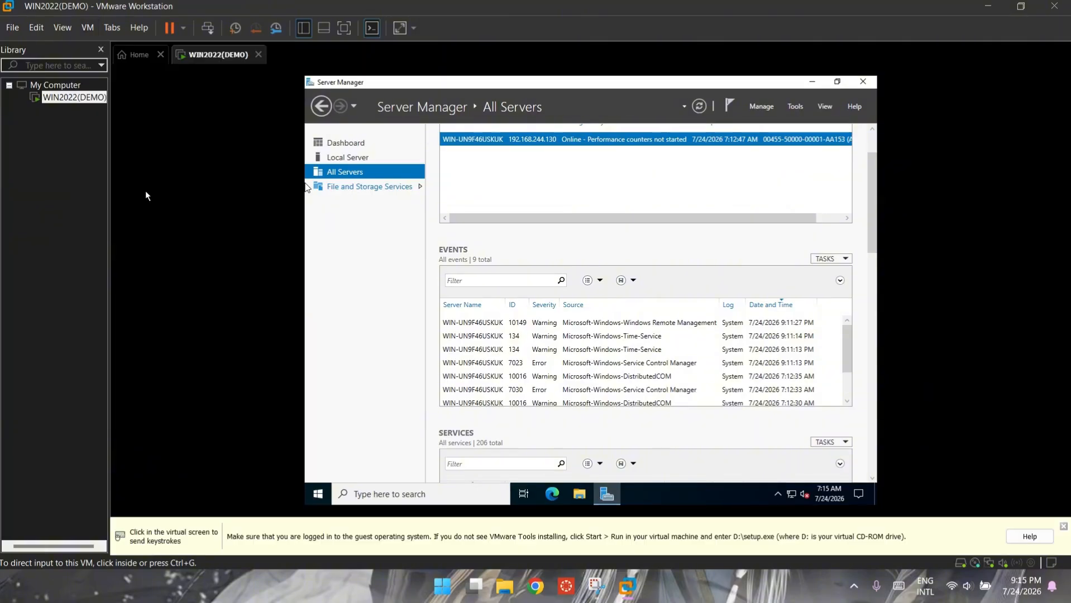
# Step: Open File Explorer in the guest and browse to This PC
pyautogui.click(513, 447)
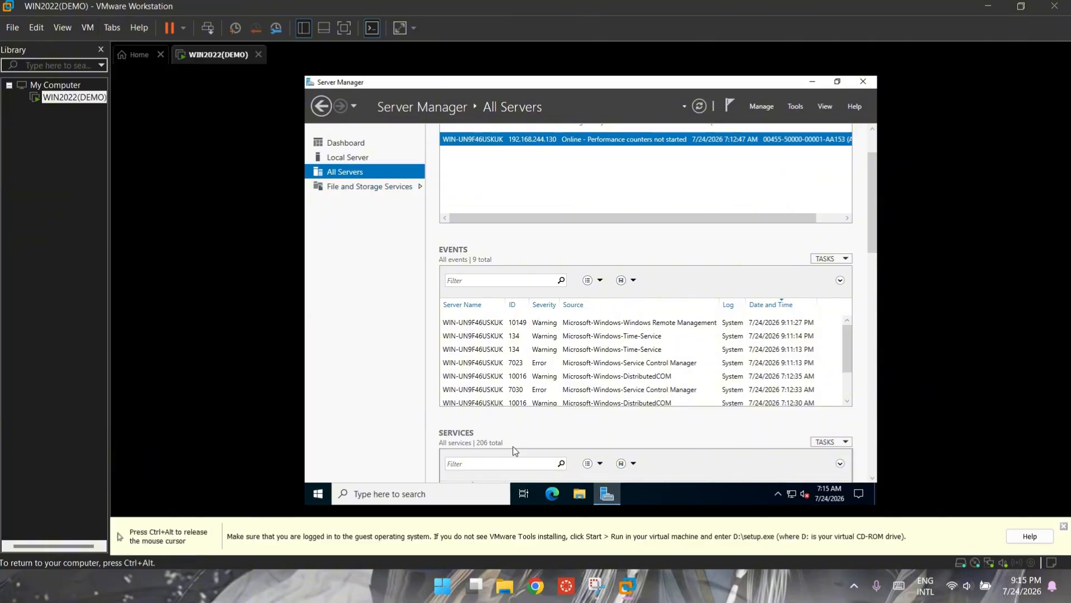
pyautogui.click(569, 501)
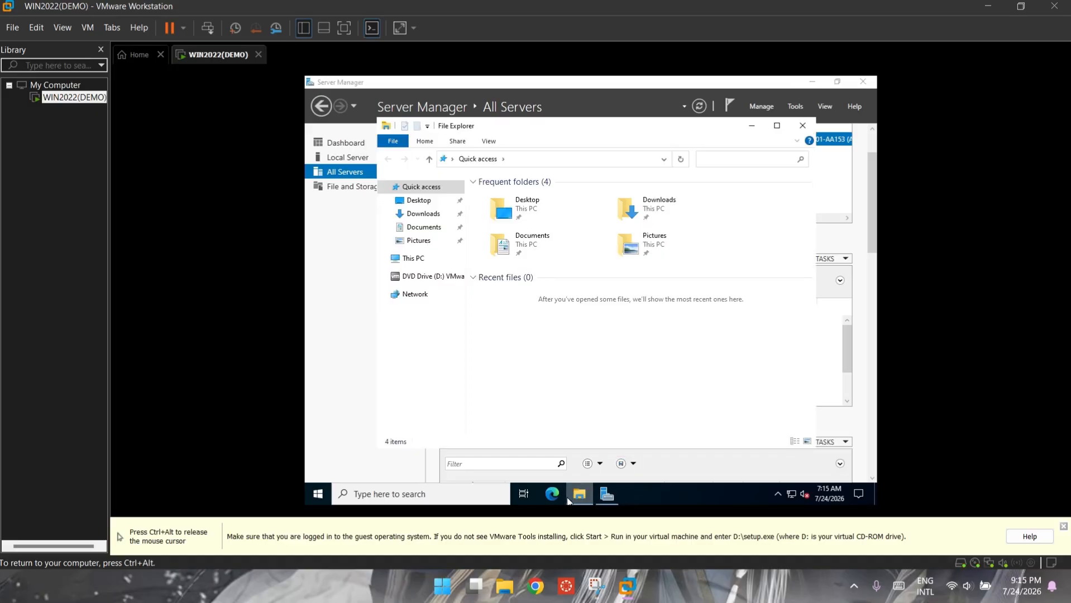
pyautogui.click(432, 263)
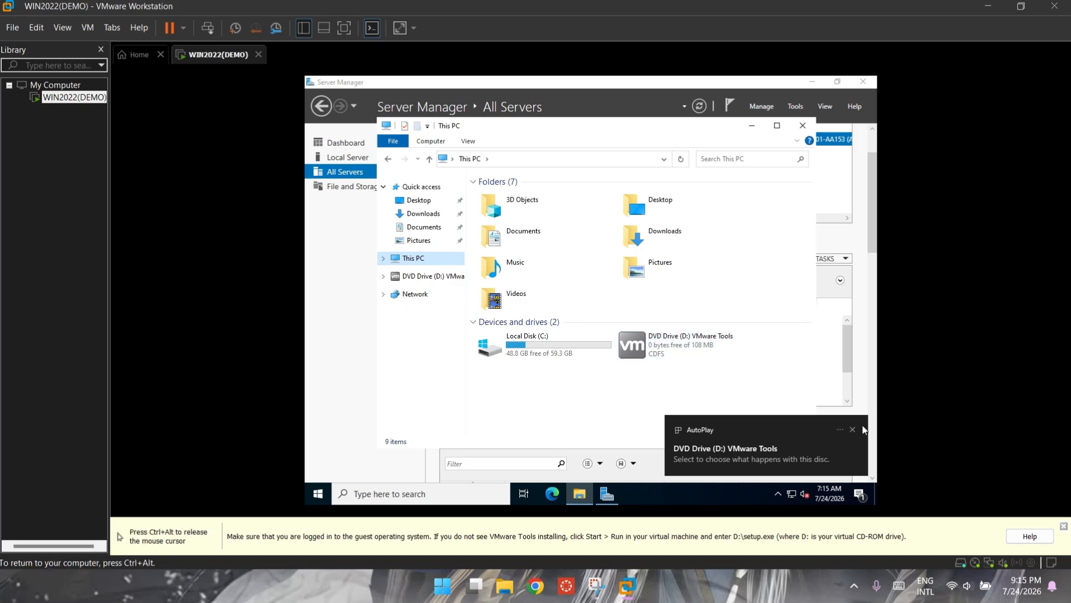
# Step: Run the VMware Tools installer from DVD Drive (D:) with Complete setup type
pyautogui.doubleClick(673, 353)
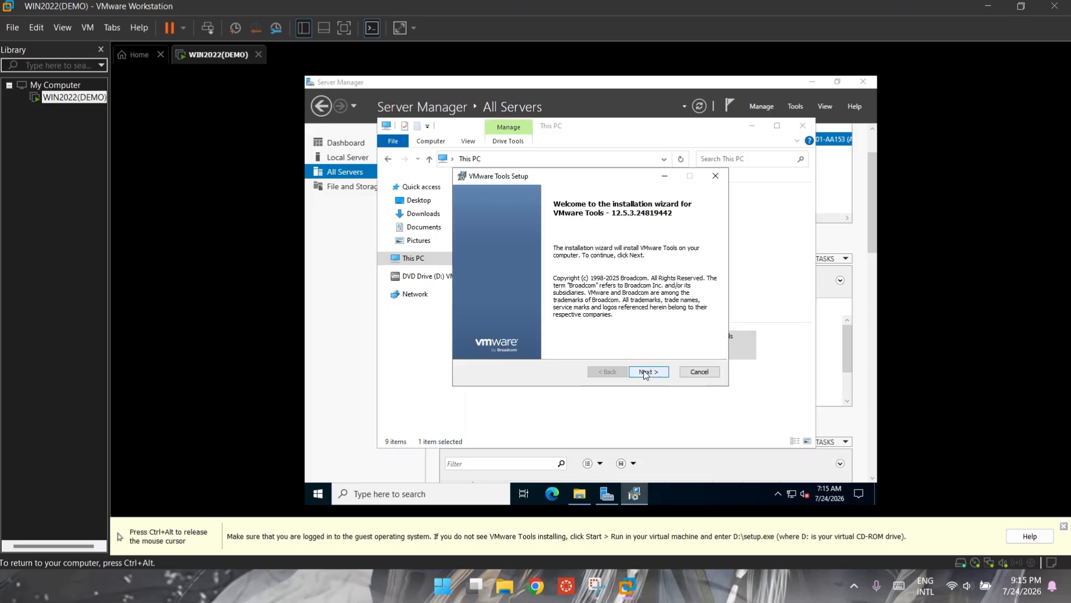
pyautogui.click(644, 372)
pyautogui.click(483, 285)
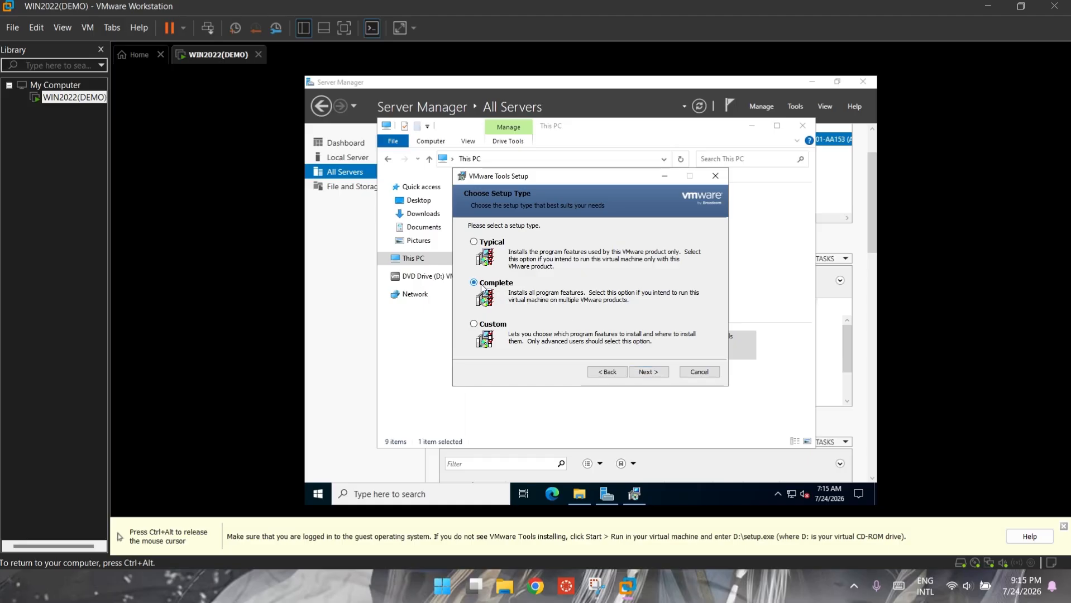
pyautogui.click(648, 373)
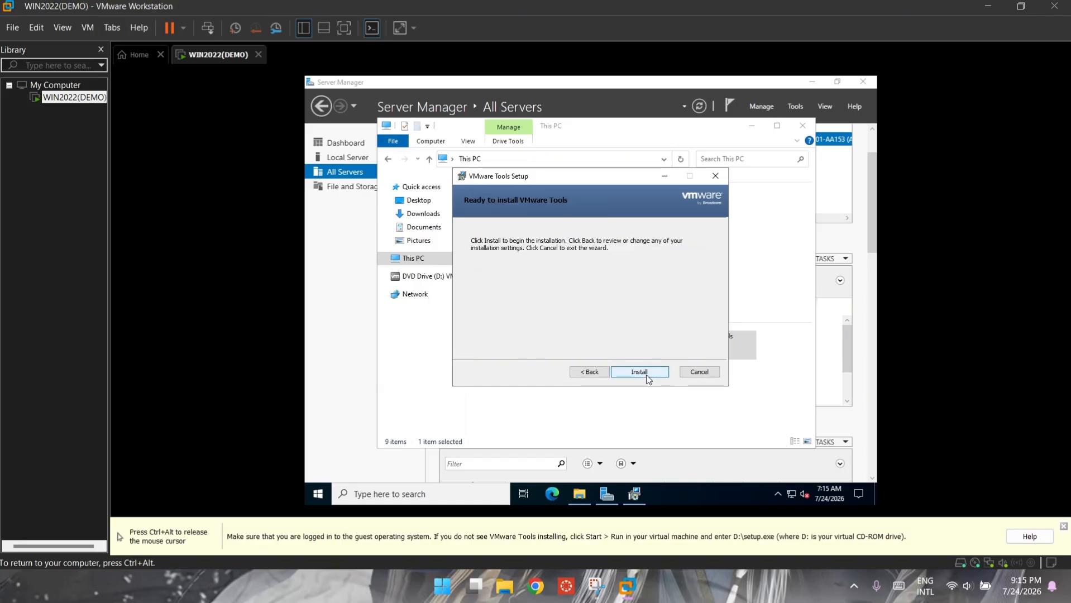
pyautogui.click(647, 375)
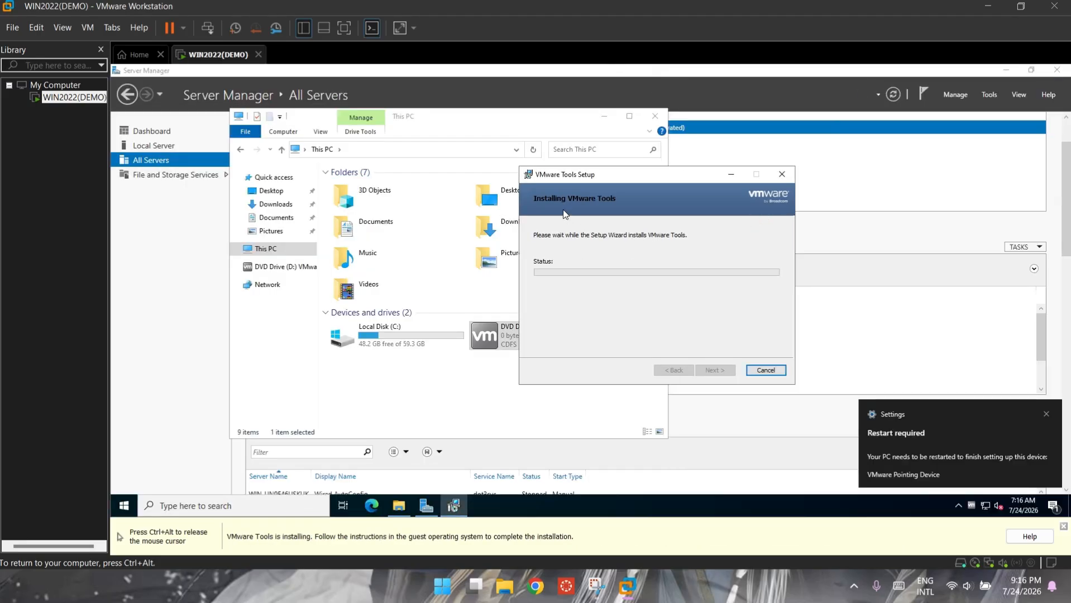
# Step: Close Server Manager, finish the wizard and restart the guest
pyautogui.click(1053, 87)
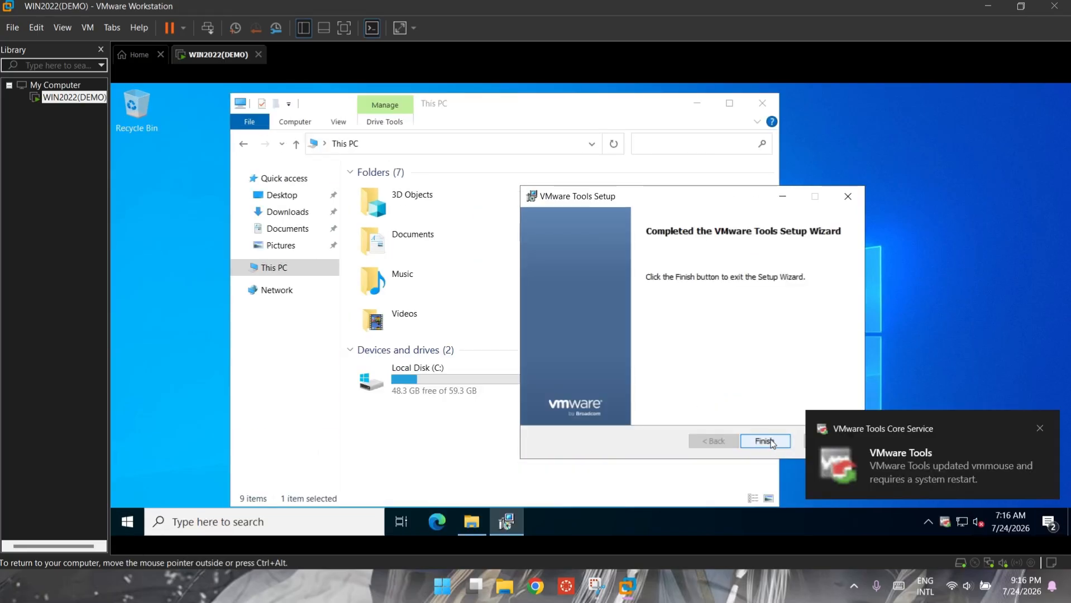
pyautogui.click(770, 442)
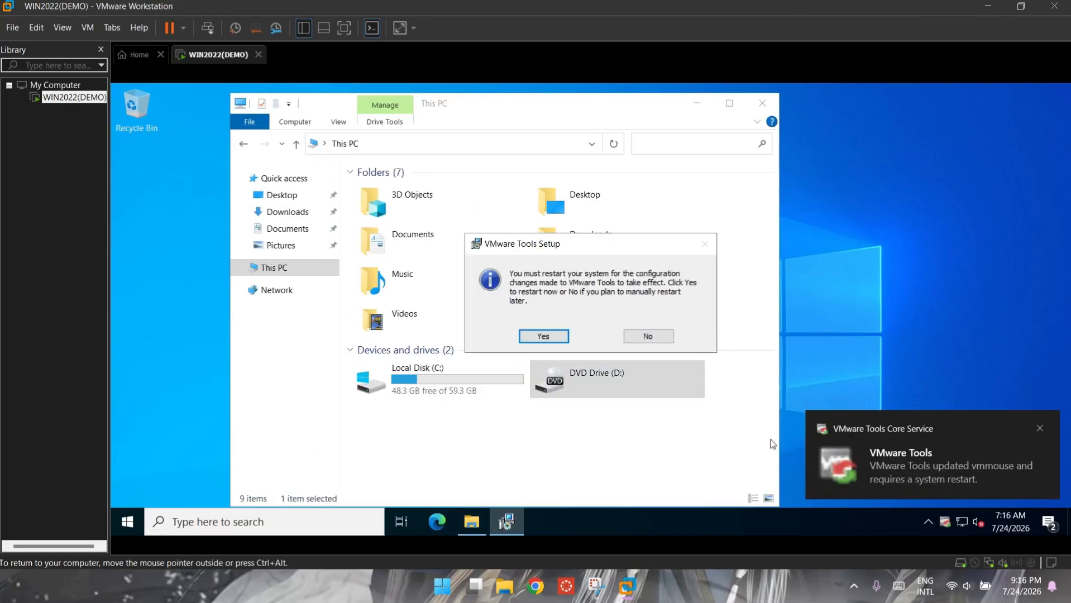
pyautogui.click(554, 339)
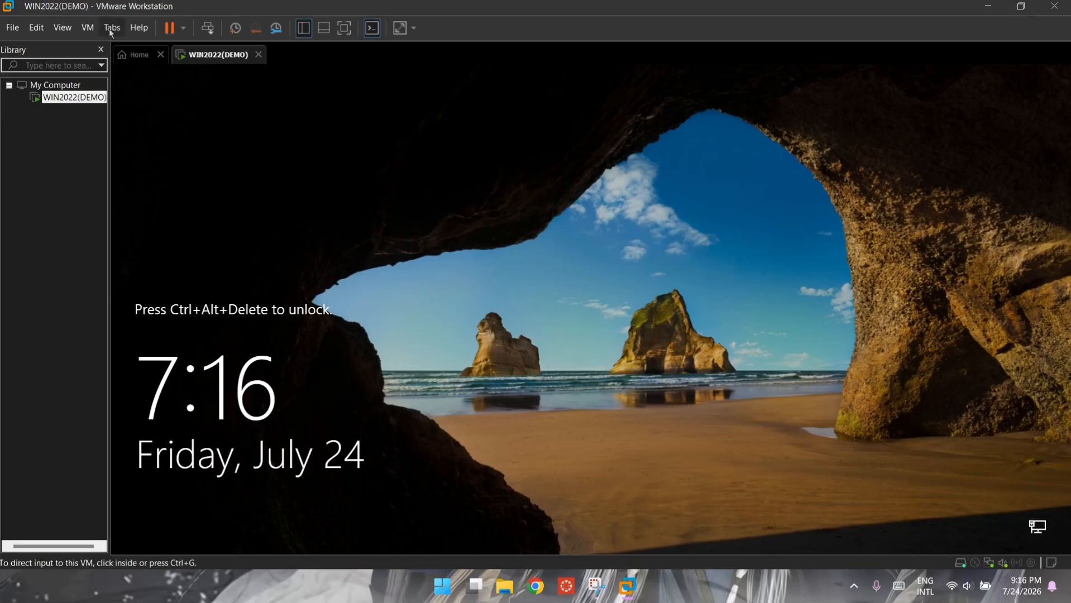
# Step: Send Ctrl+Alt+Del from the VM menu and enter the Administrator password to sign in
pyautogui.click(88, 28)
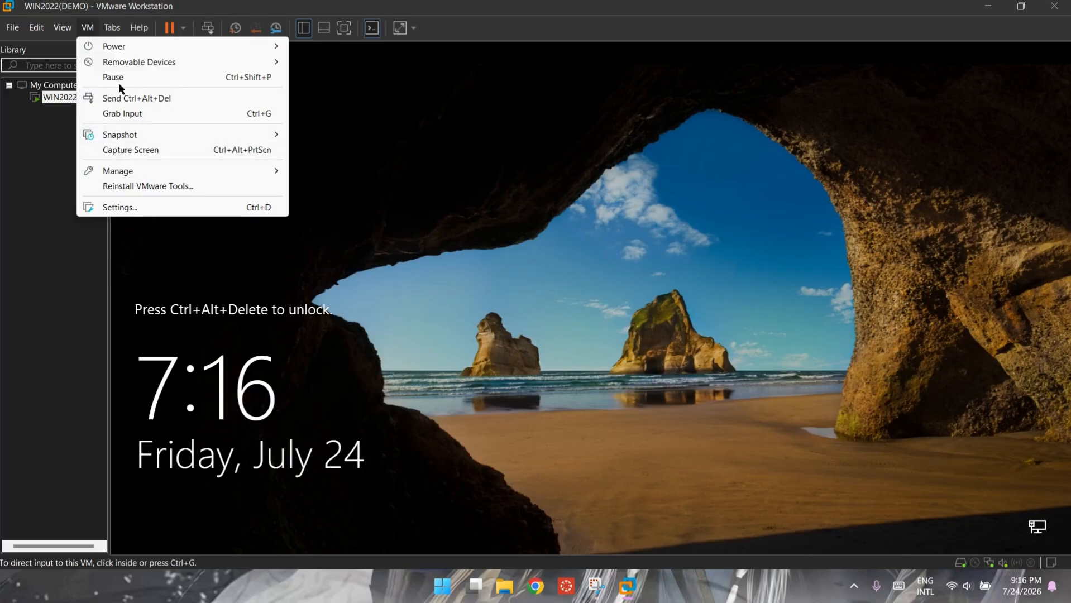
pyautogui.click(113, 100)
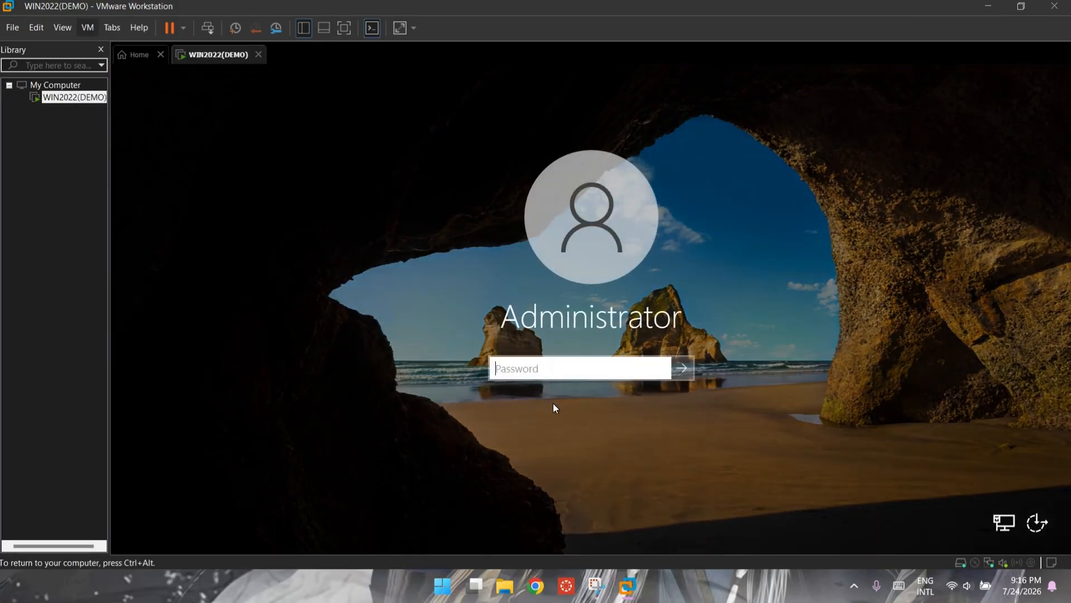
pyautogui.write('******')
pyautogui.press('capslock')
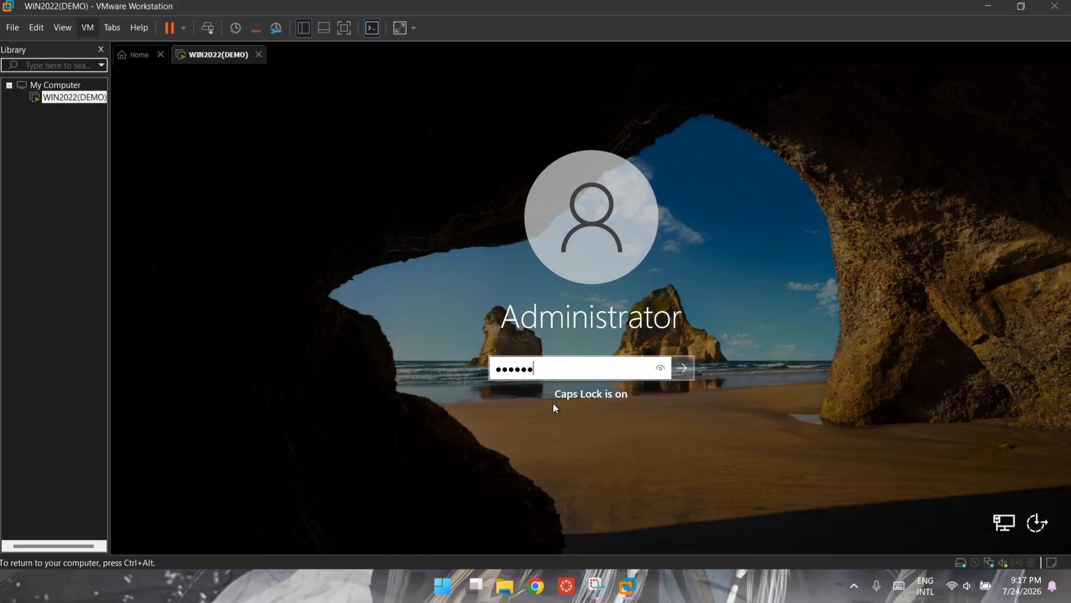
pyautogui.press('capslock')
pyautogui.write('*****')
pyautogui.press('Return')
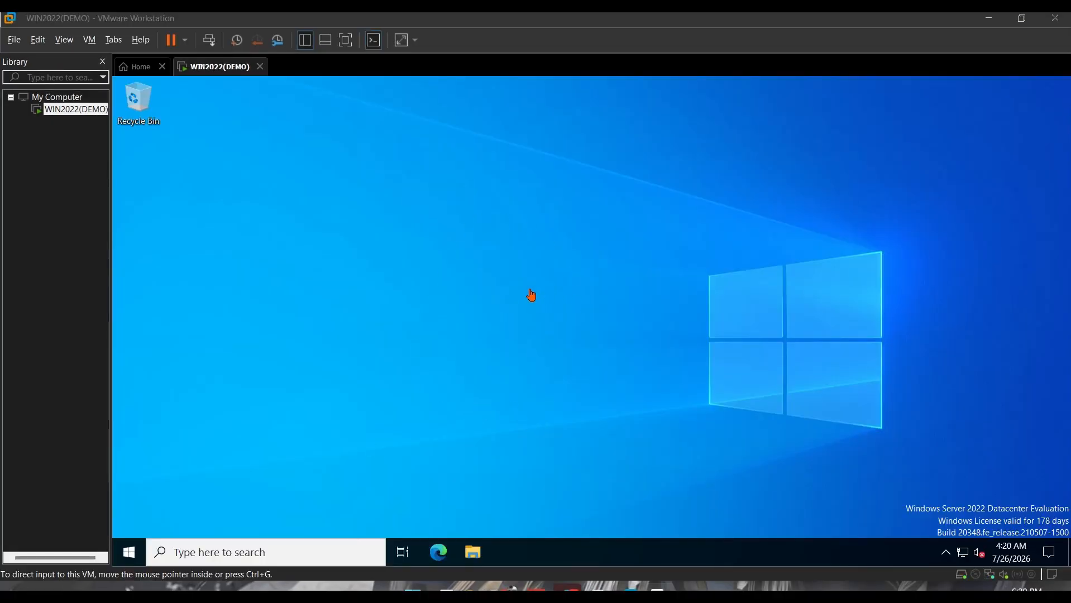
# Step: Launch Server Manager from Start, dismiss Admin Center, and view Local Server then All Servers
pyautogui.click(120, 552)
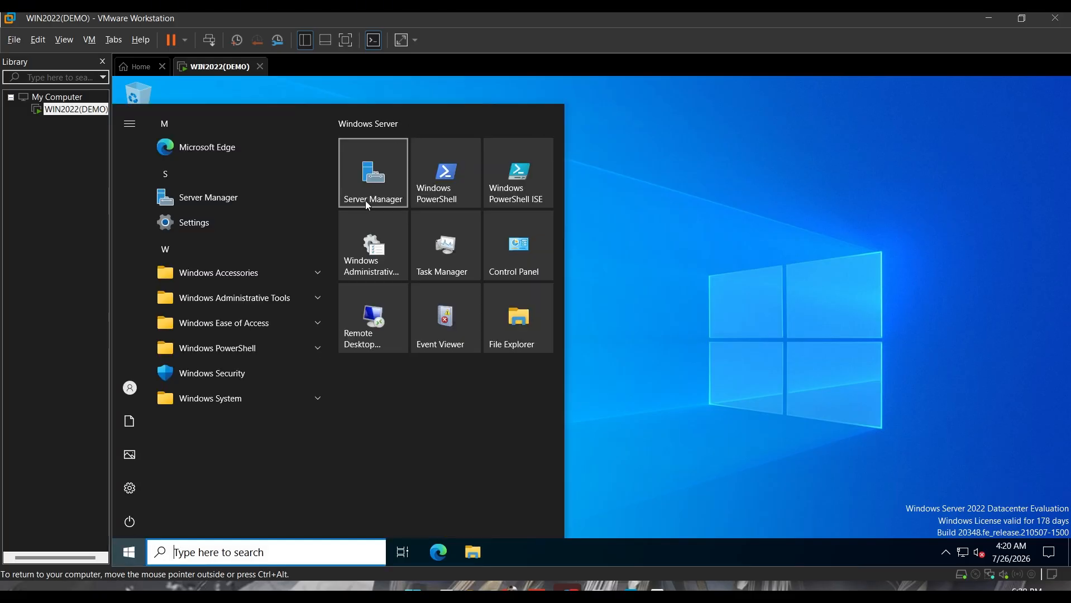
pyautogui.click(367, 203)
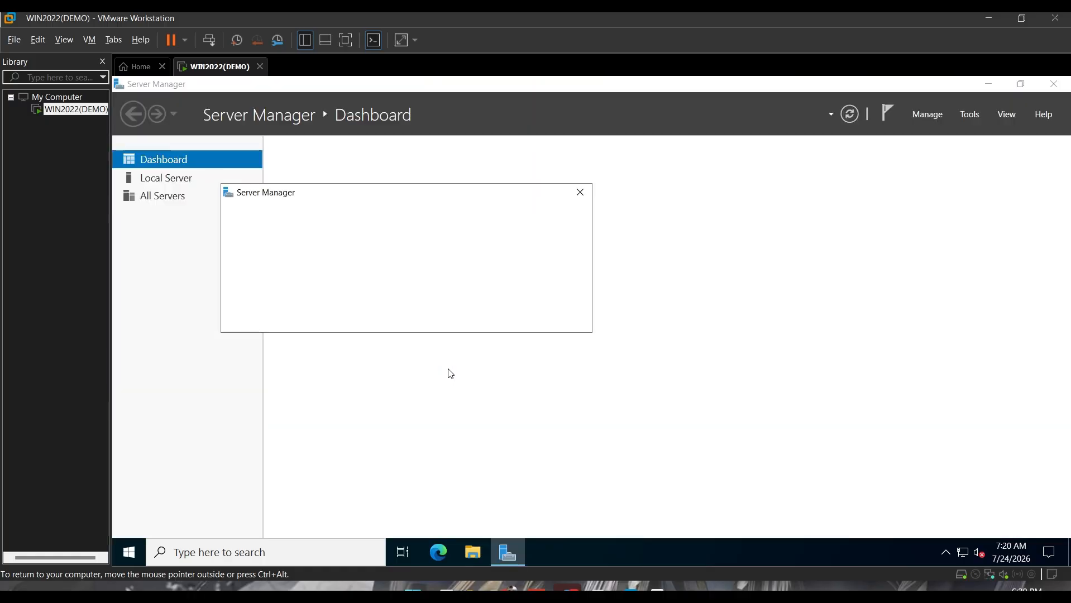
pyautogui.click(582, 193)
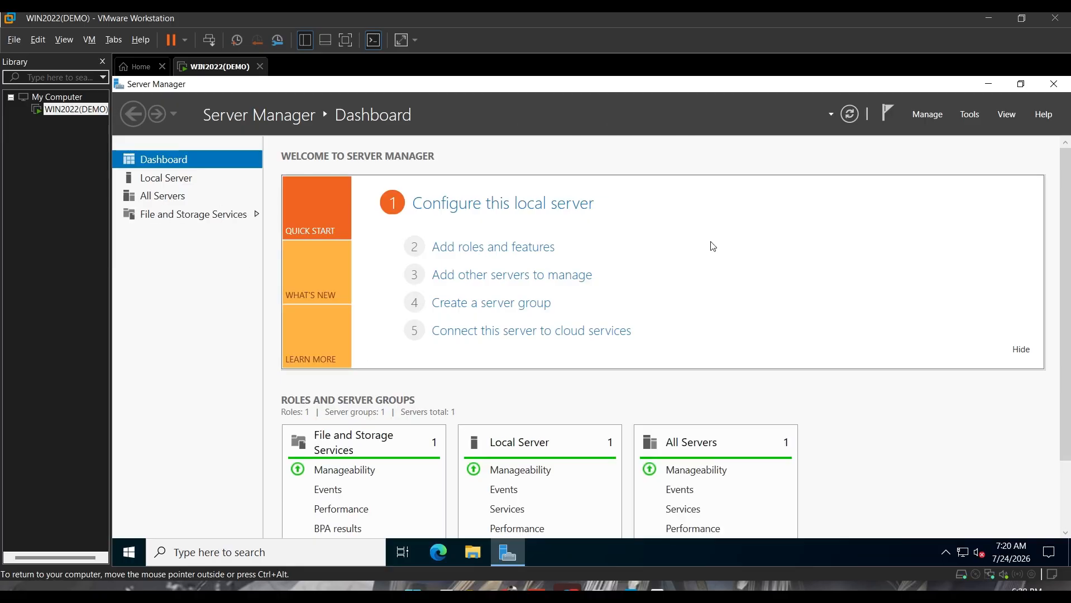
pyautogui.click(162, 179)
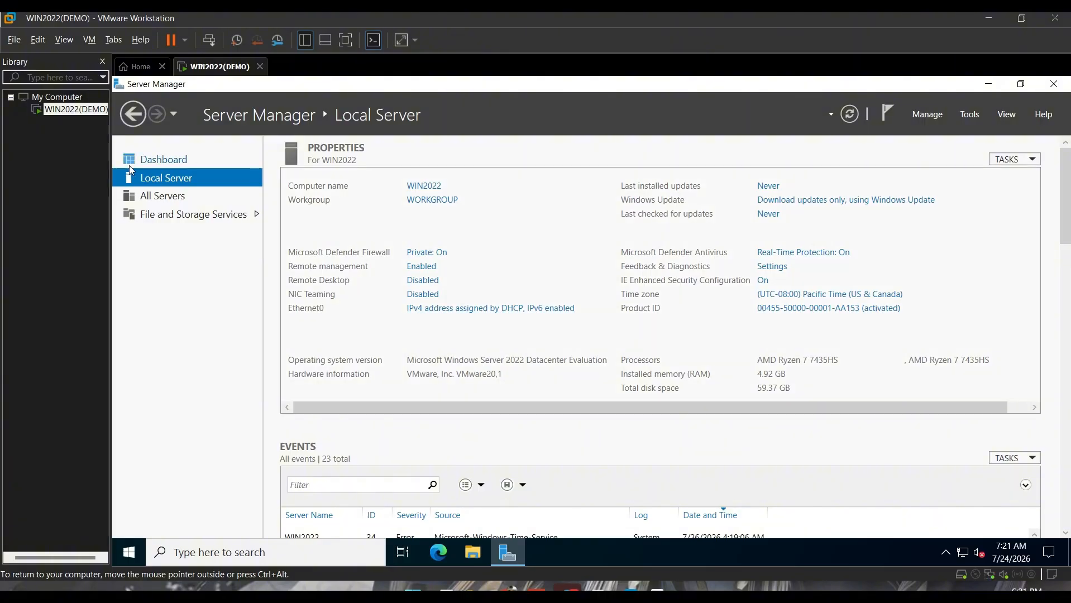
pyautogui.click(159, 196)
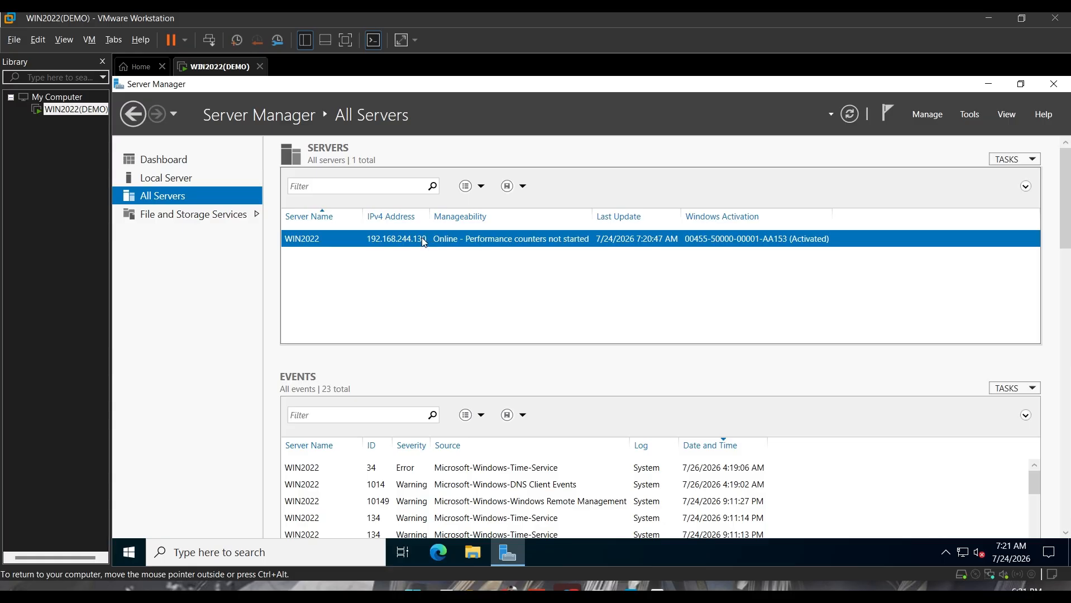
# Step: Browse File and Storage Services' Disks and Storage Pools, ending on Servers
pyautogui.click(243, 220)
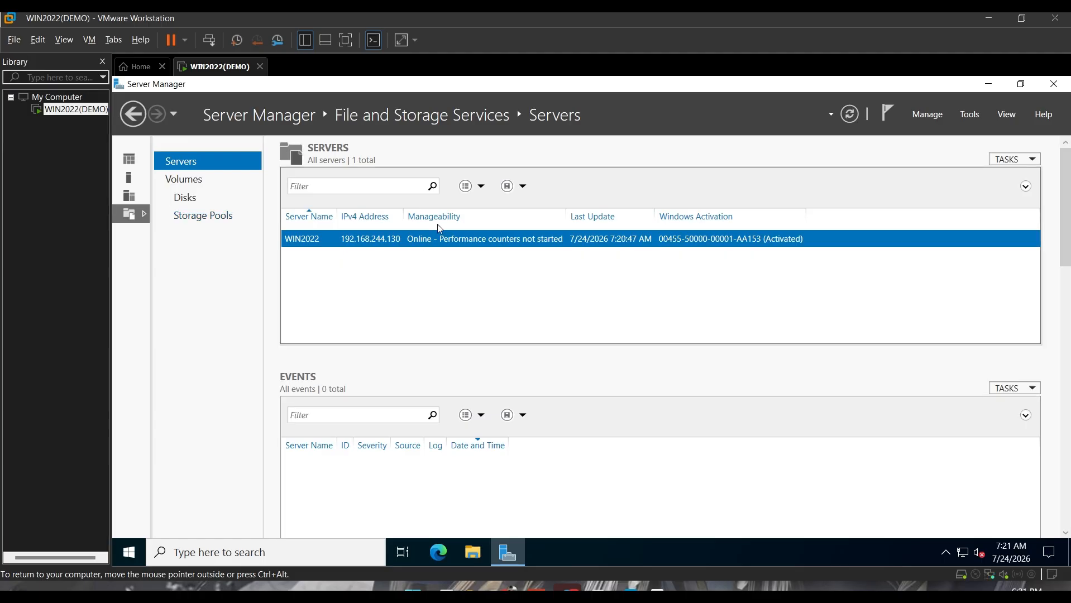
pyautogui.click(196, 200)
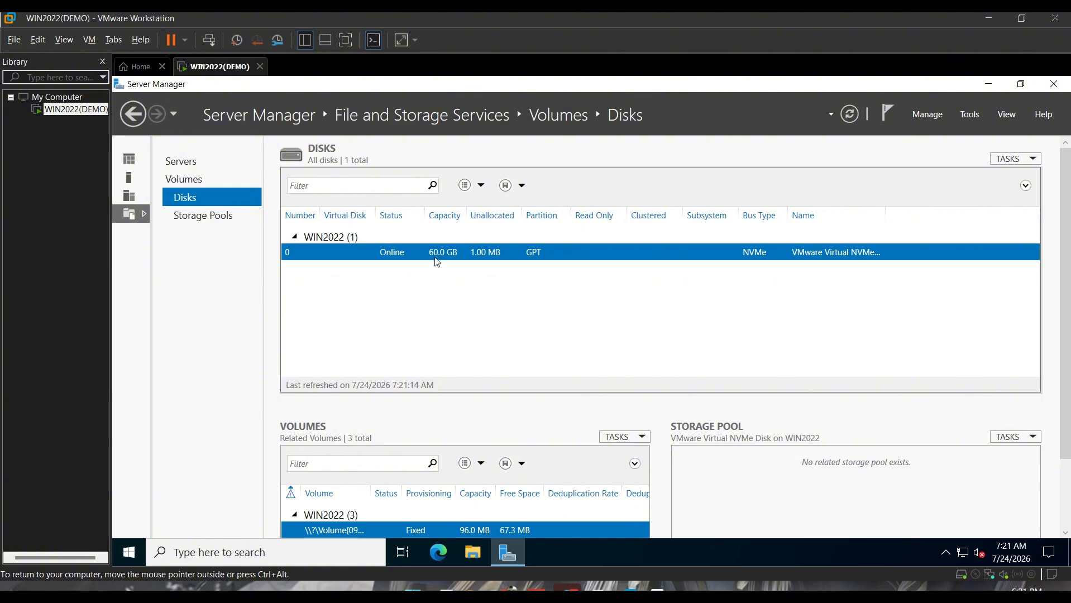
pyautogui.click(218, 225)
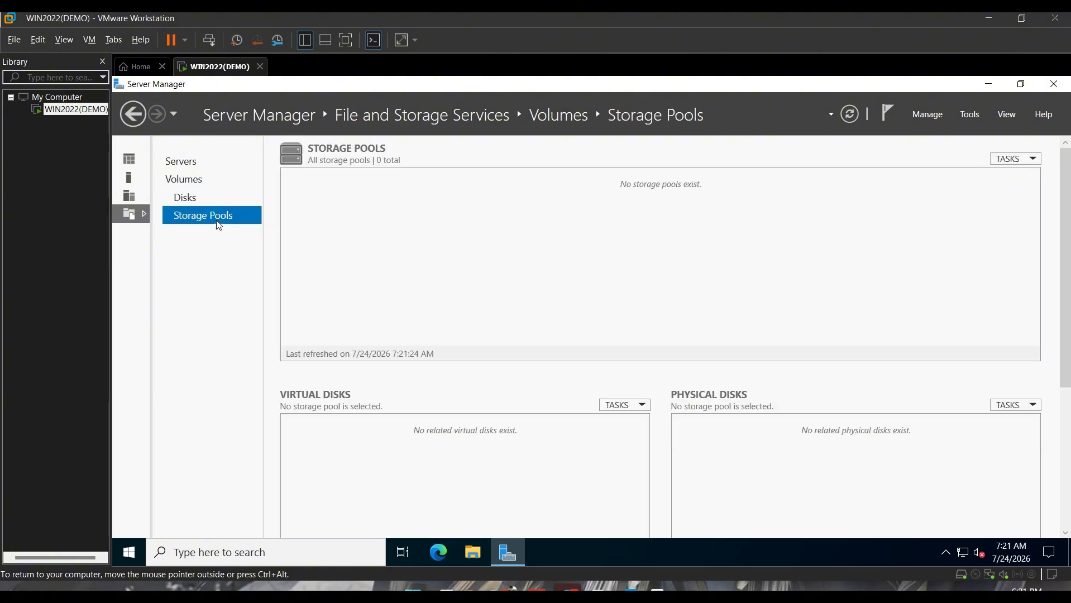
pyautogui.click(206, 197)
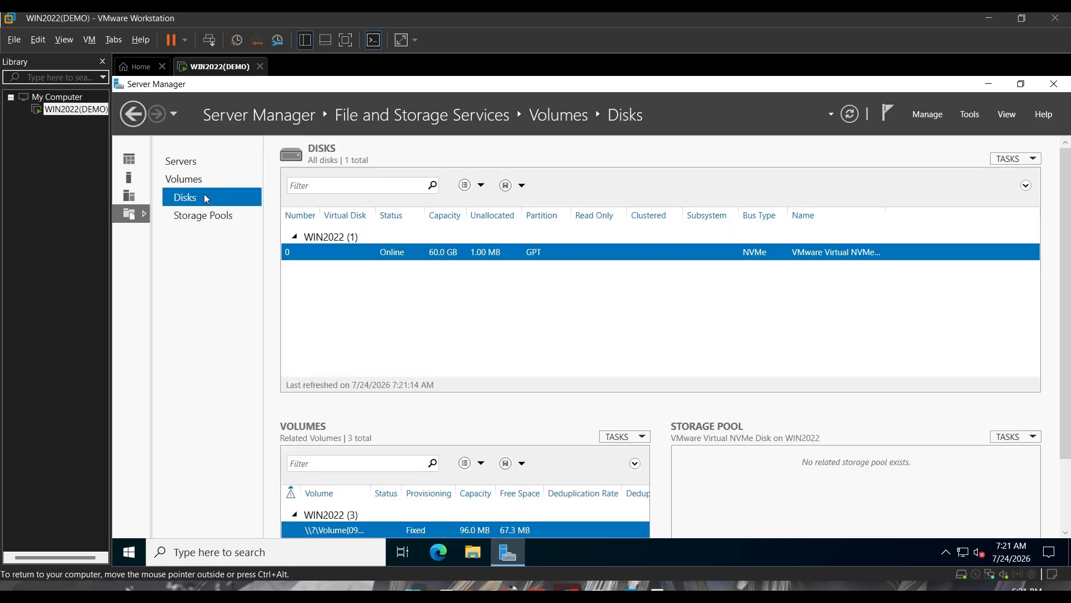
pyautogui.click(183, 162)
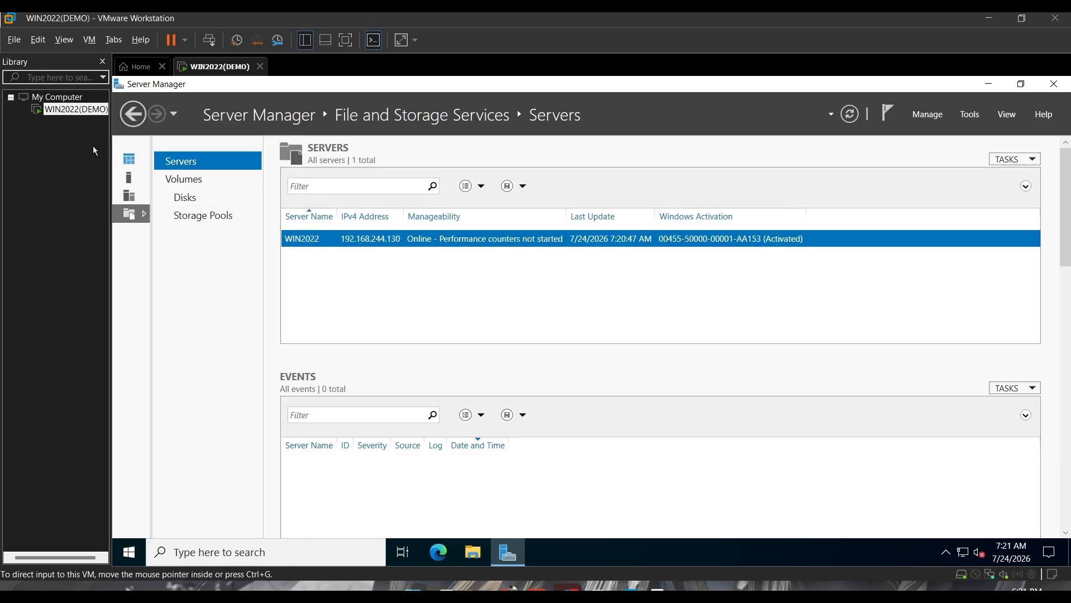